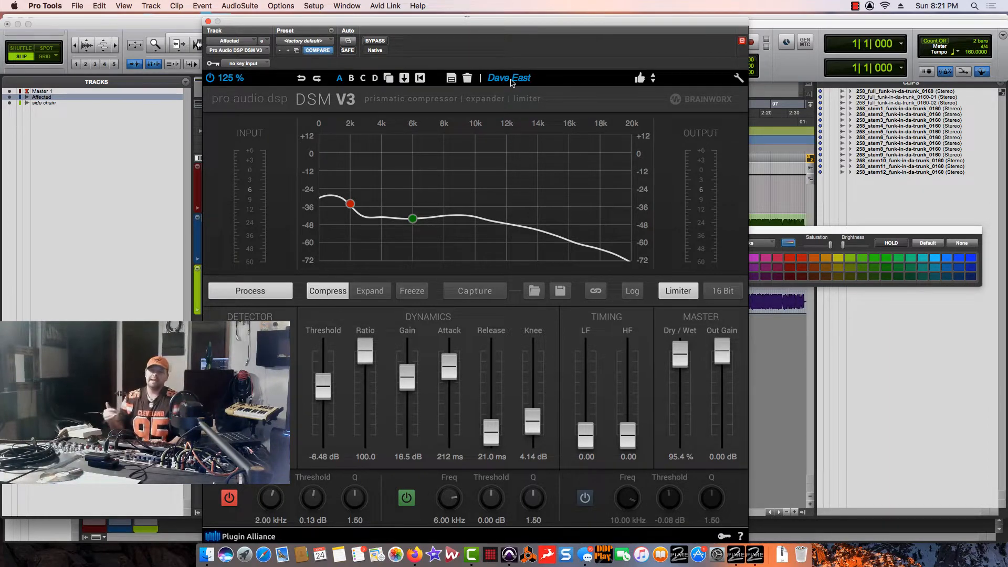
- Move the DSM V3 window aside, check the Pure2 converter's digital routing, and enable input monitoring on the Affected track
left_click_drag(488, 23, 740, 23)
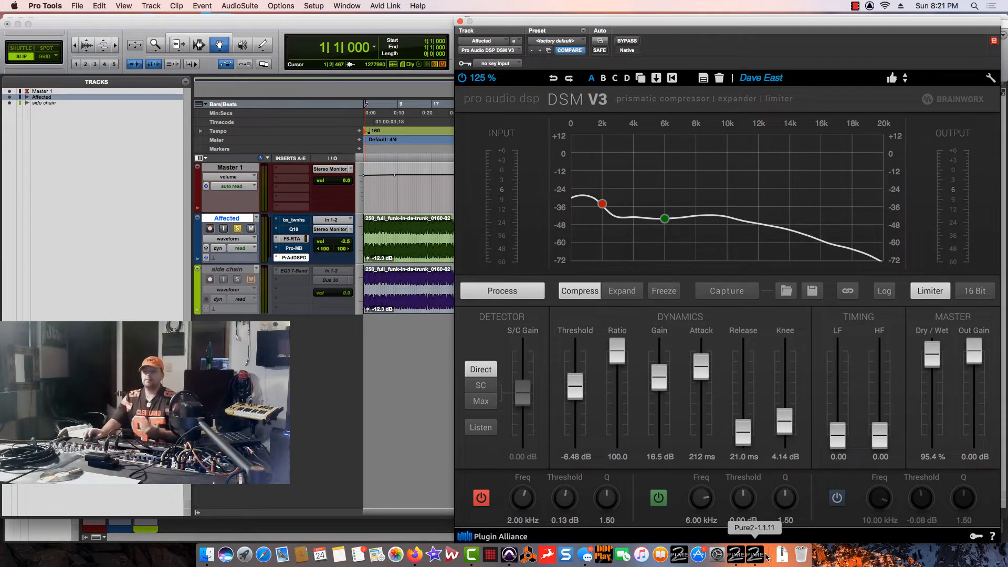
left_click(735, 554)
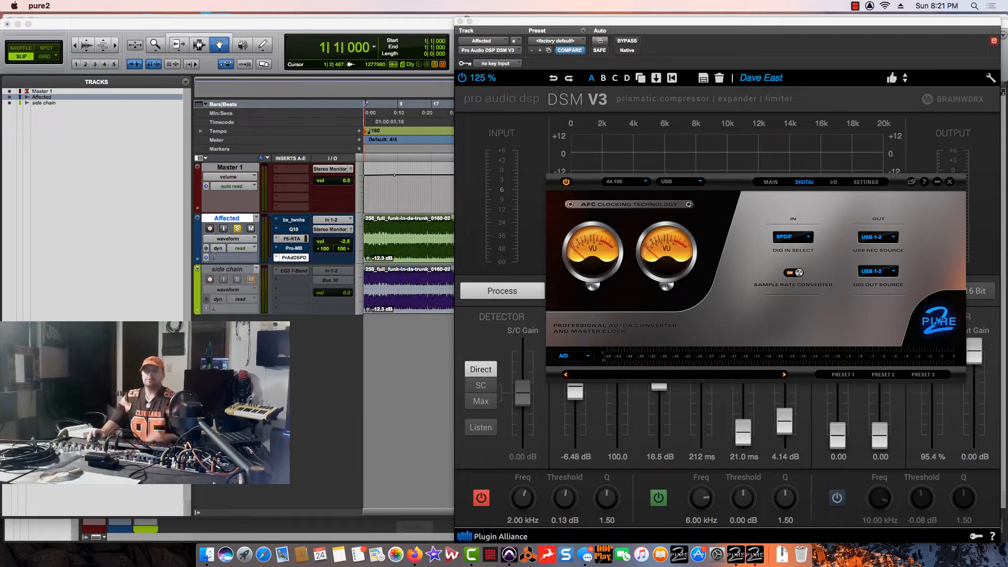
left_click(391, 193)
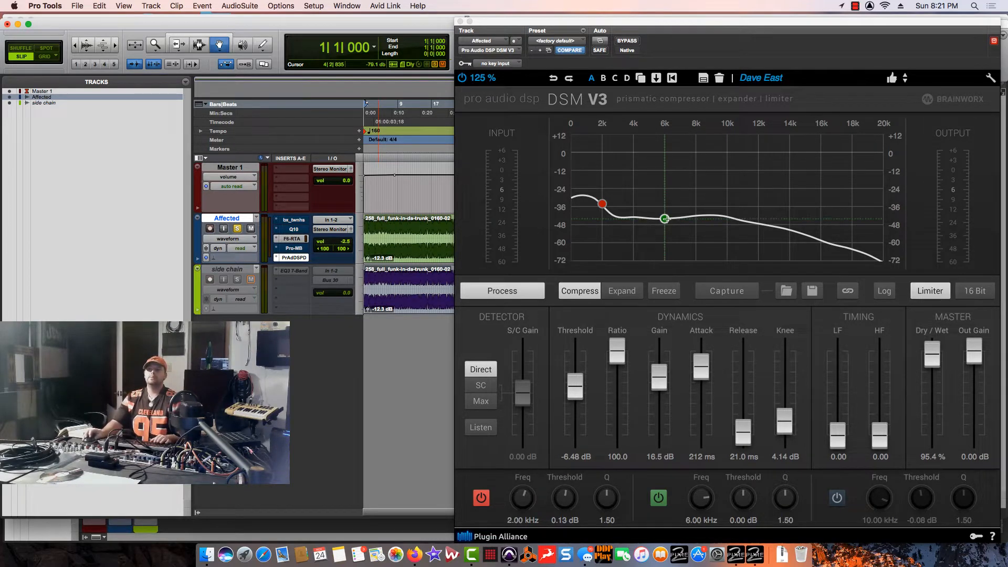
left_click(224, 232)
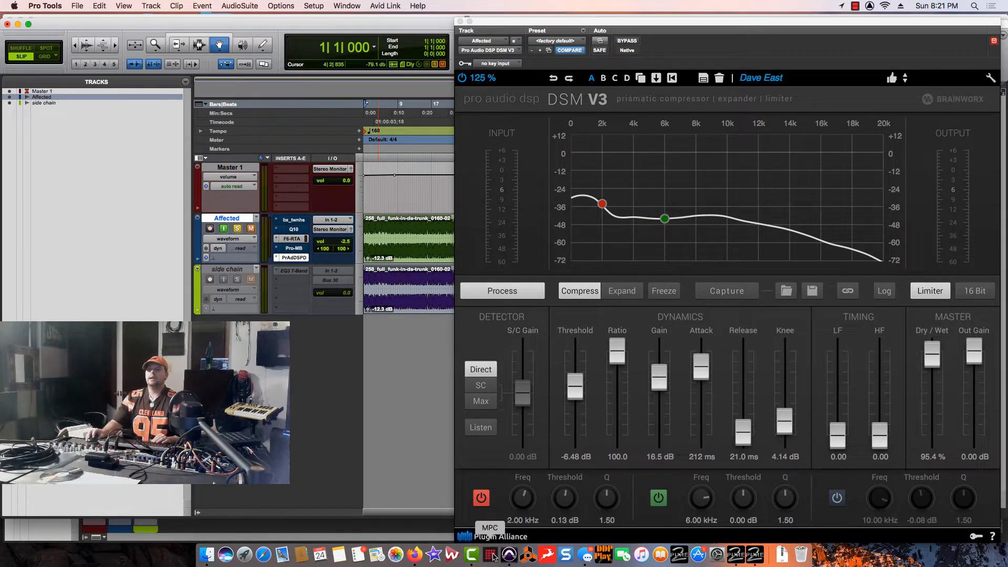
- Switch to Firefox, open YouTube and search for "juelz santana mixtape"
left_click(415, 554)
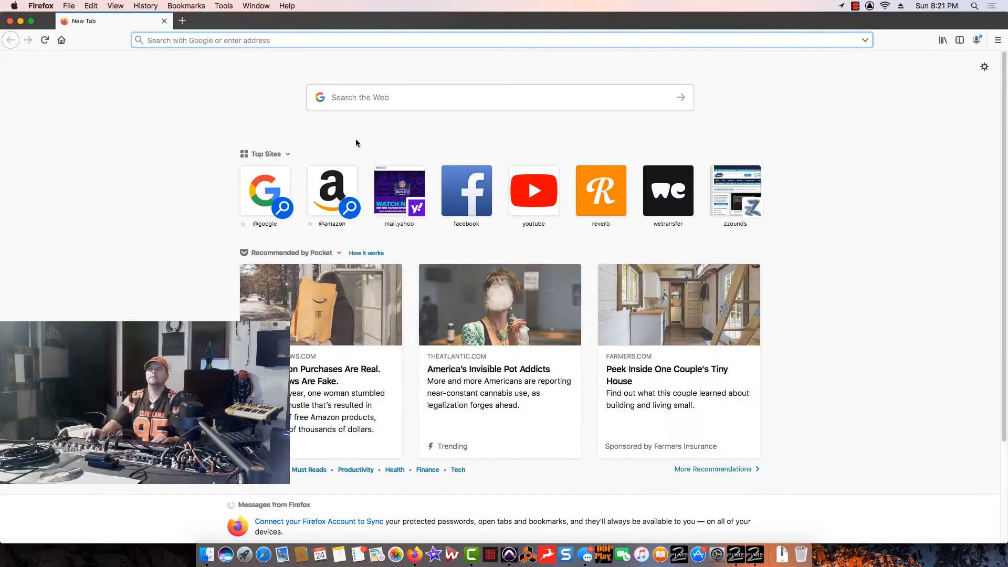
left_click(512, 181)
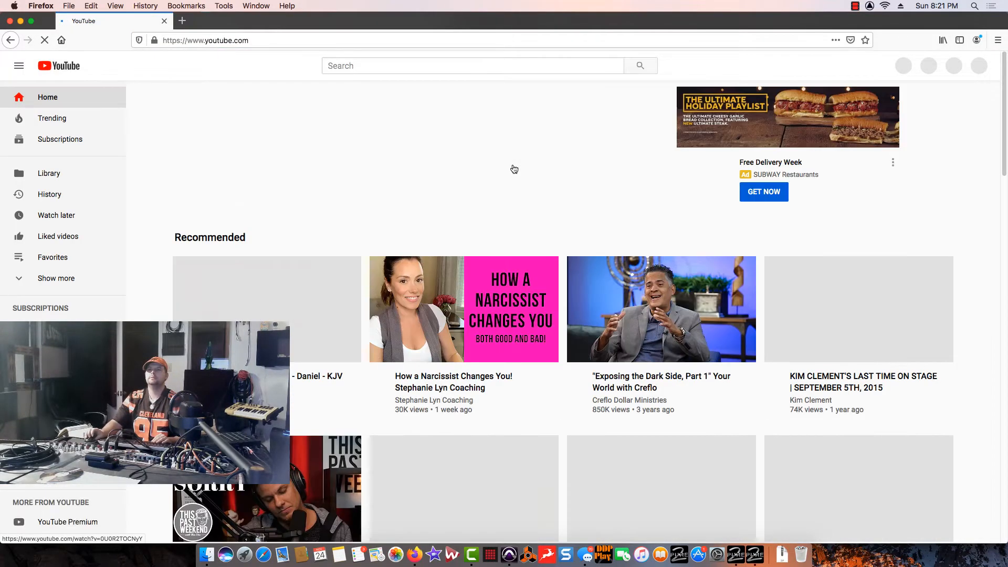
scroll(515, 169, "down", 8)
scroll(513, 183, "up", 5)
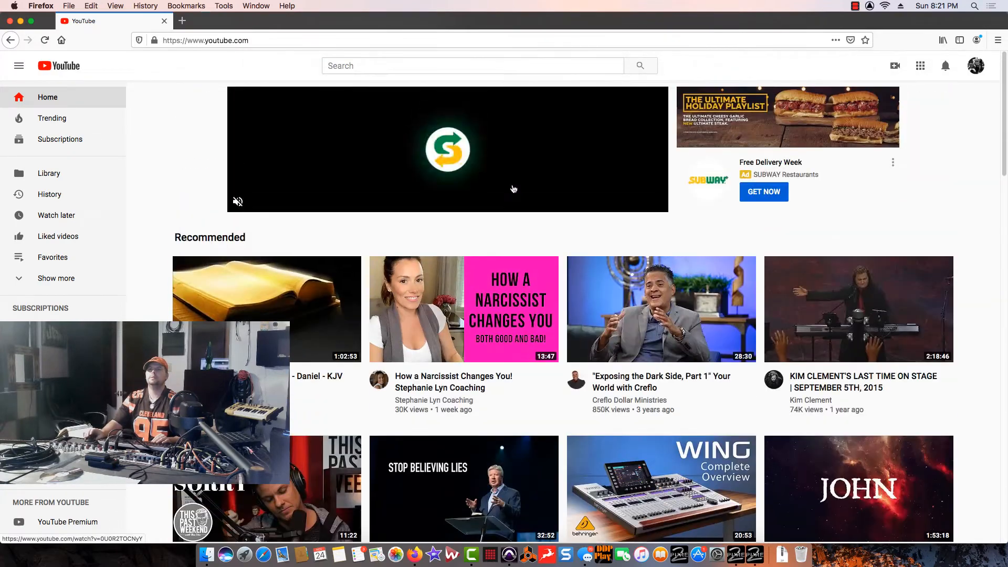
left_click(372, 68)
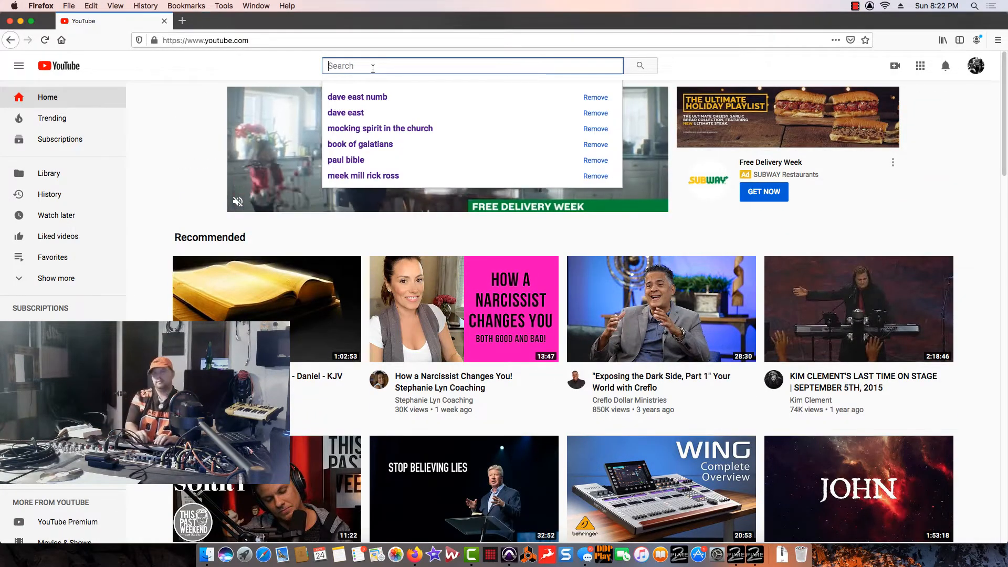
type("juelz ")
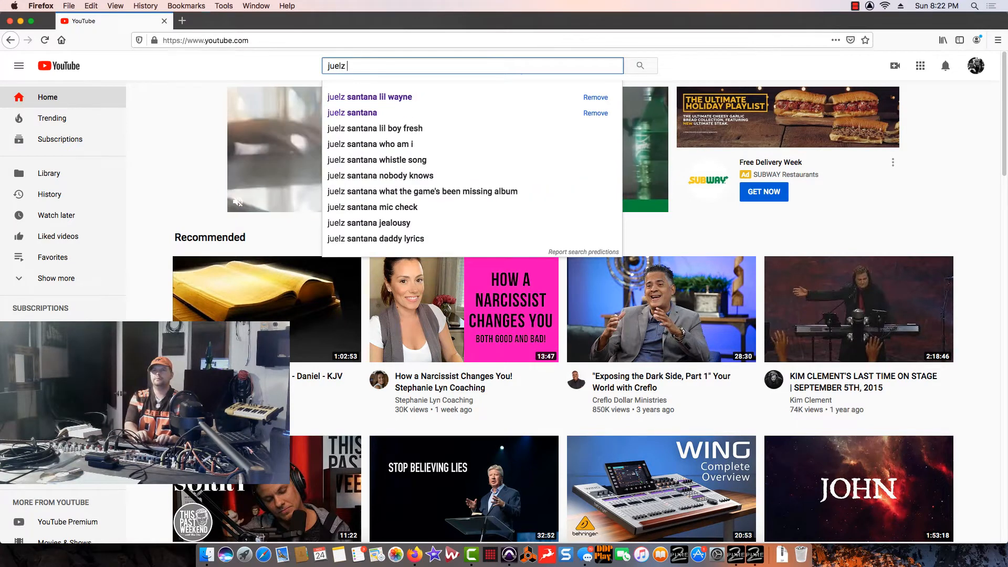
type("santana mixtape")
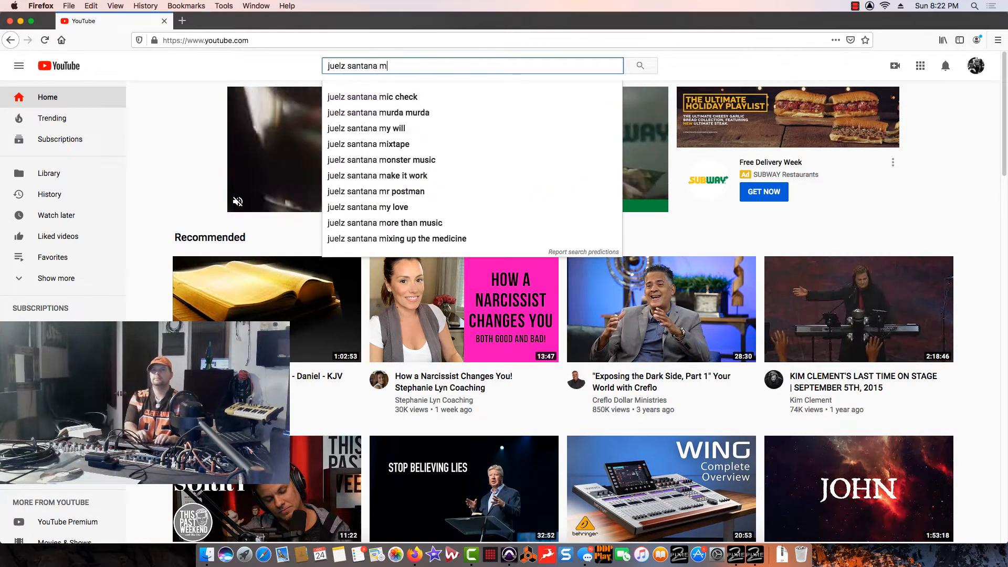
key("Return")
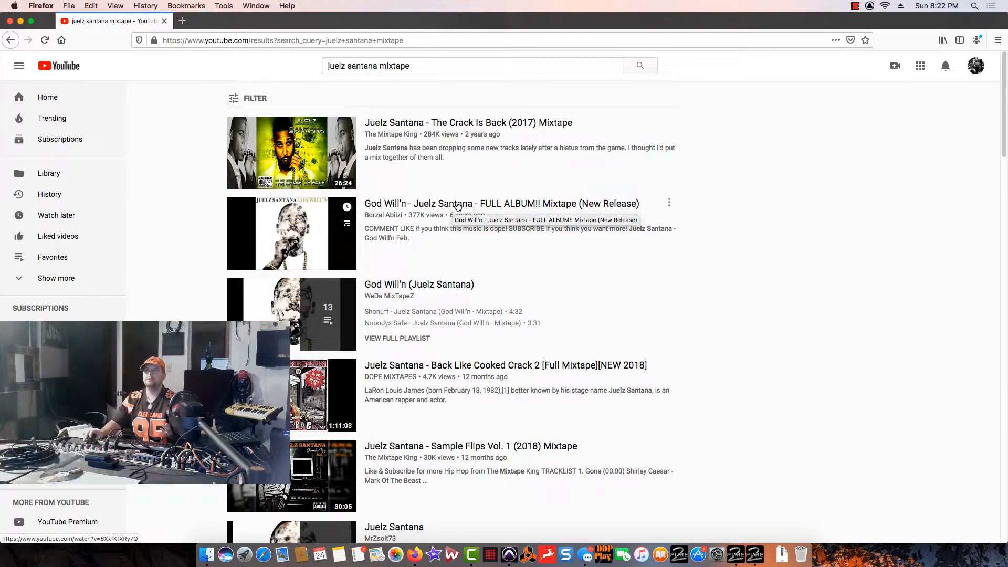
- Open the "God Will'n - Juelz Santana - FULL ALBUM!! Mixtape (New Release)" video and skip its advertisement
left_click(457, 206)
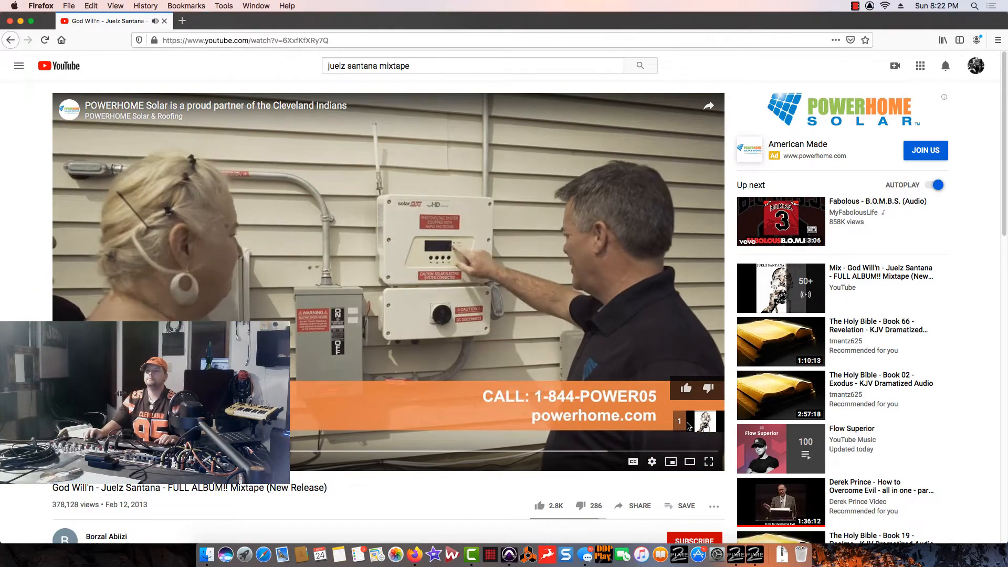
left_click(694, 426)
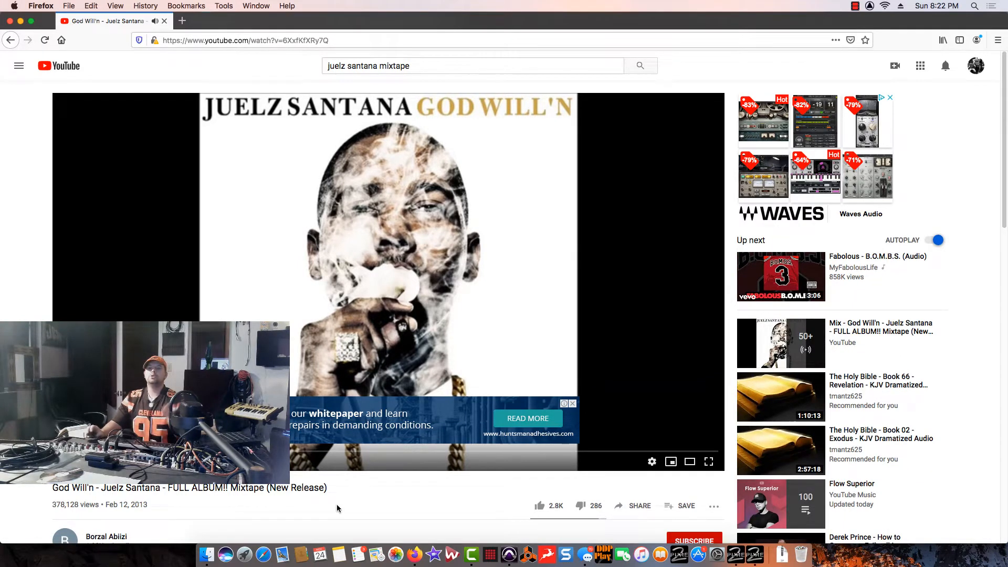
left_click(509, 555)
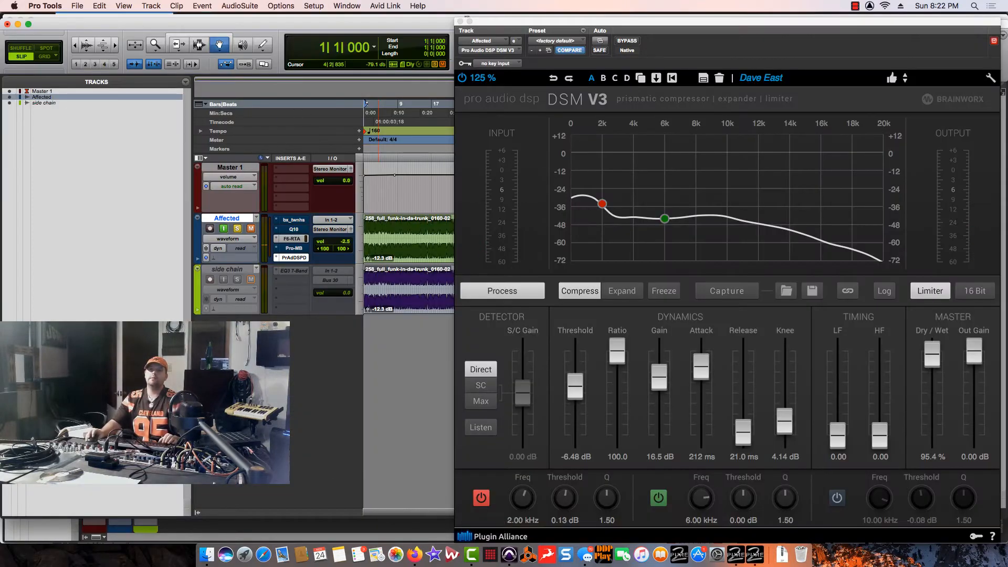
left_click(415, 555)
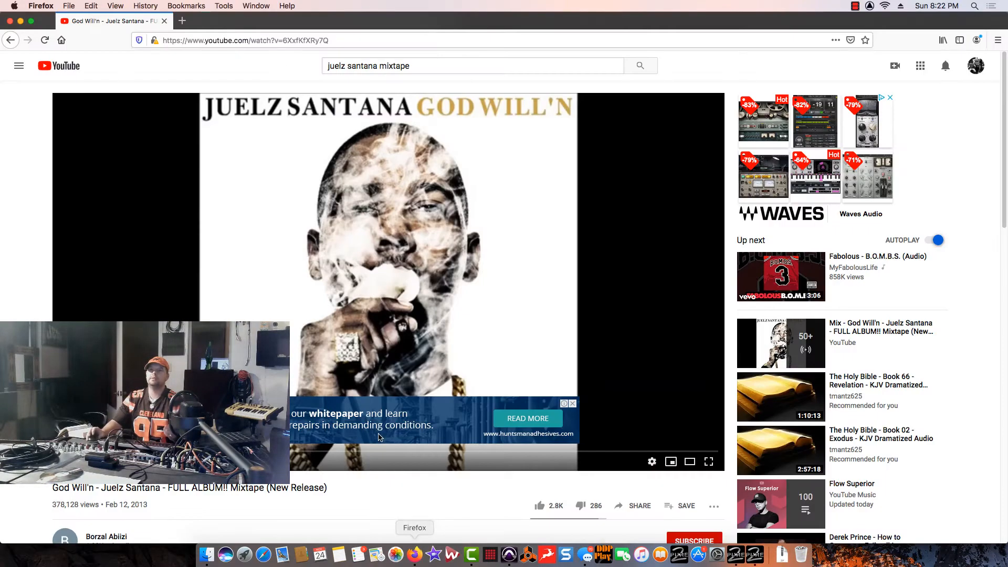
- Shrink the Firefox window and place it over the DSM V3 plugin's lower corner, leaving the plugin's input meter uncovered
left_click(20, 22)
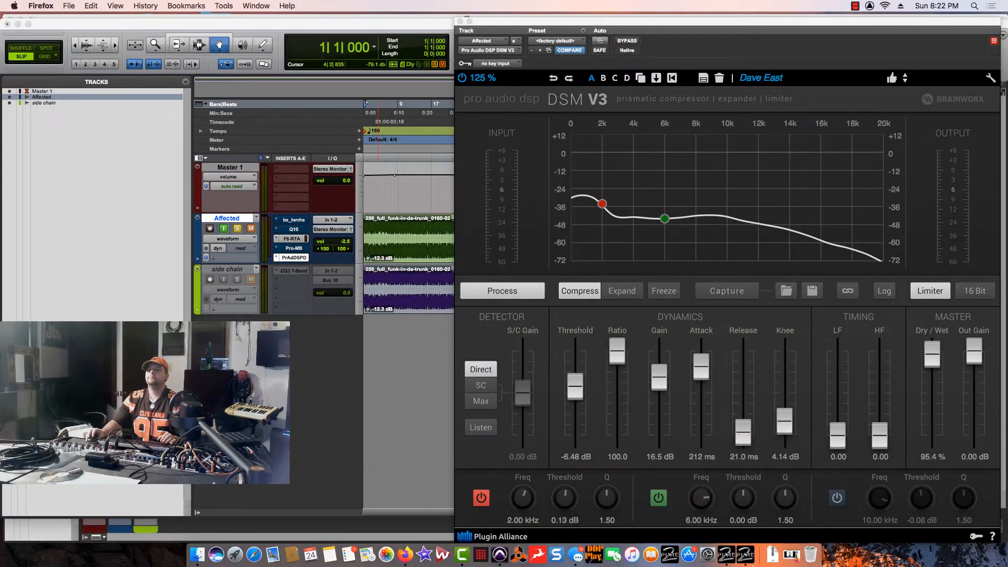
left_click(792, 557)
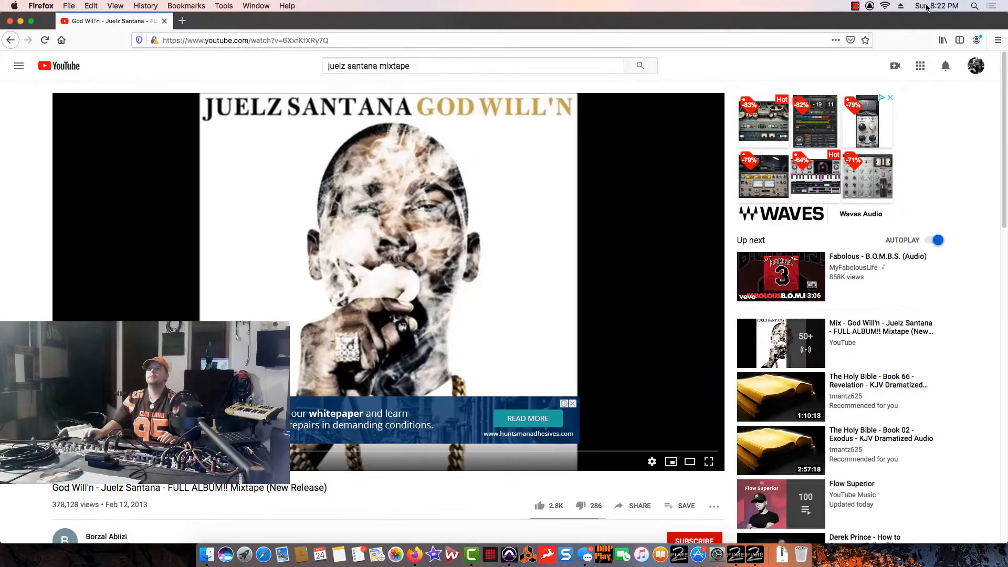
left_click(31, 24)
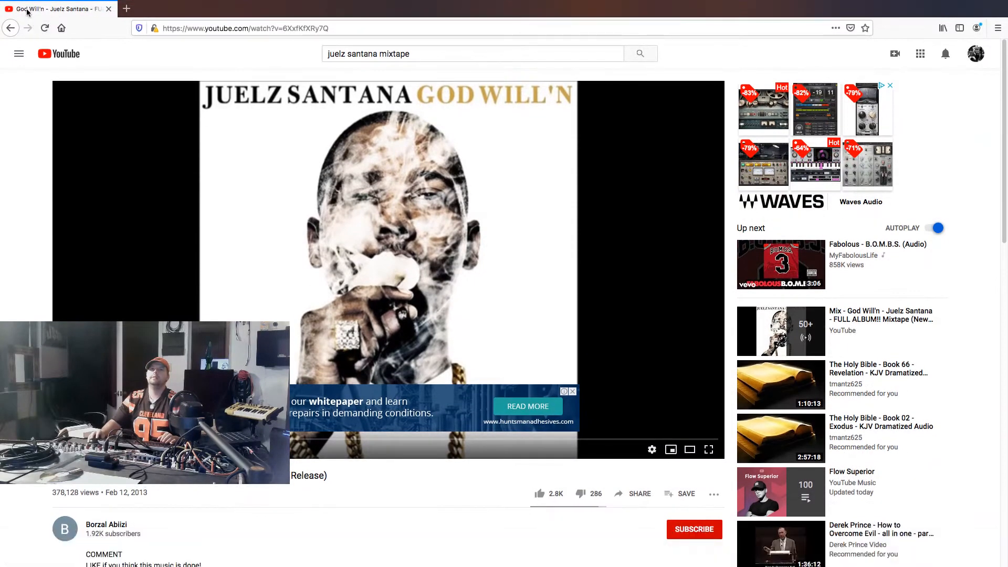
left_click(30, 20)
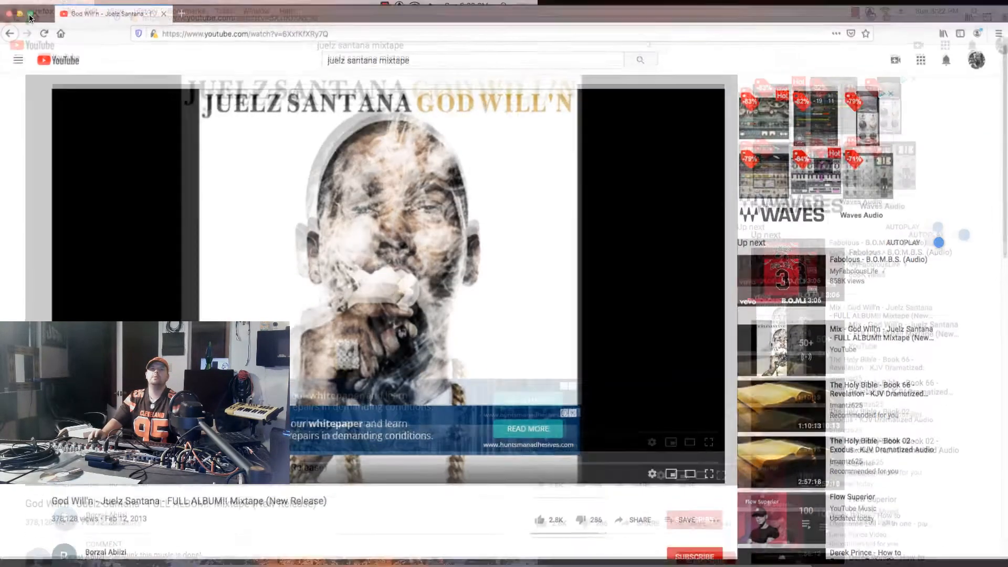
left_click_drag(1, 16, 709, 186)
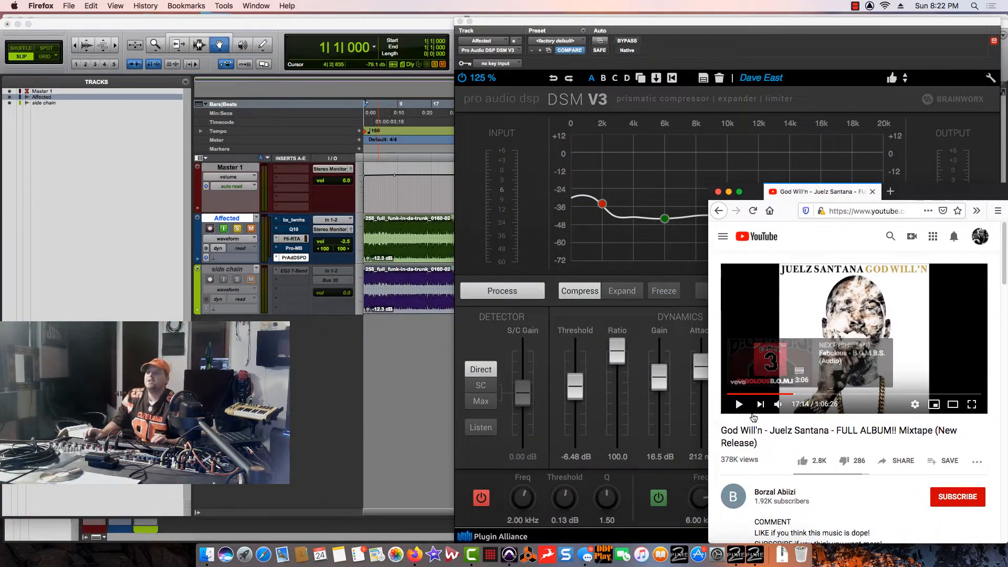
- Play and pause short passages of the mixtape video to check its signal on the DSM V3 input meter and spectrum
left_click(738, 405)
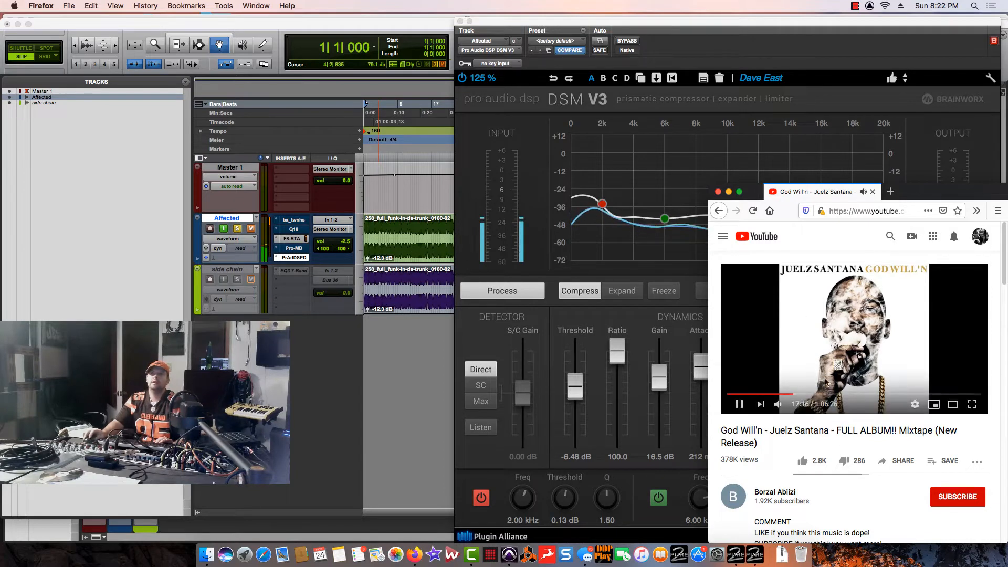
left_click(739, 405)
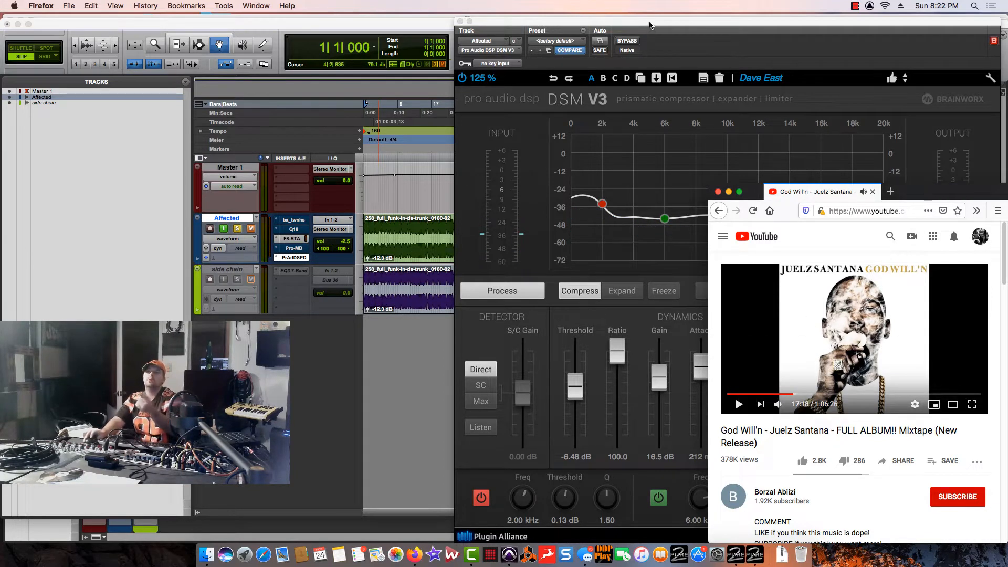
left_click(650, 35)
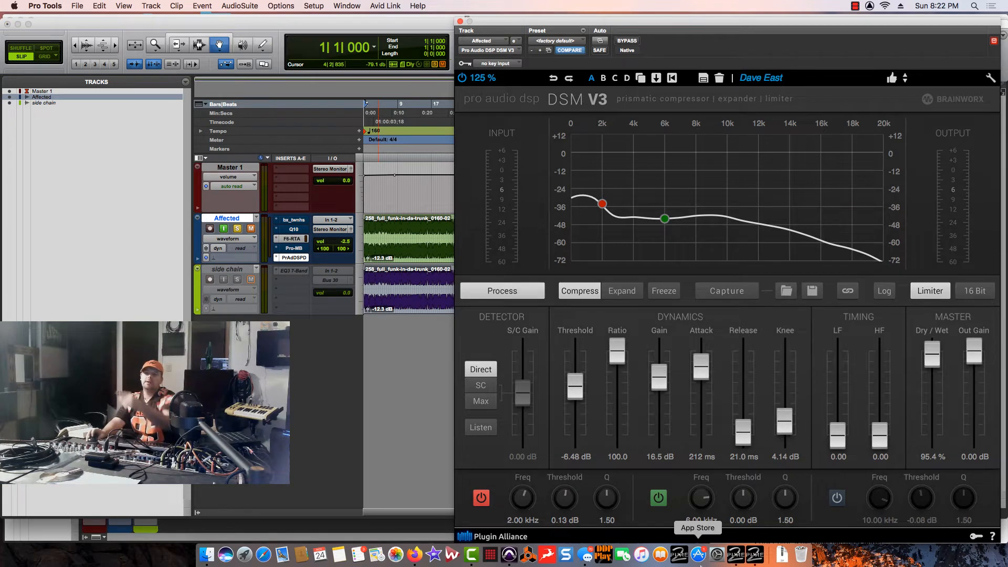
left_click(414, 553)
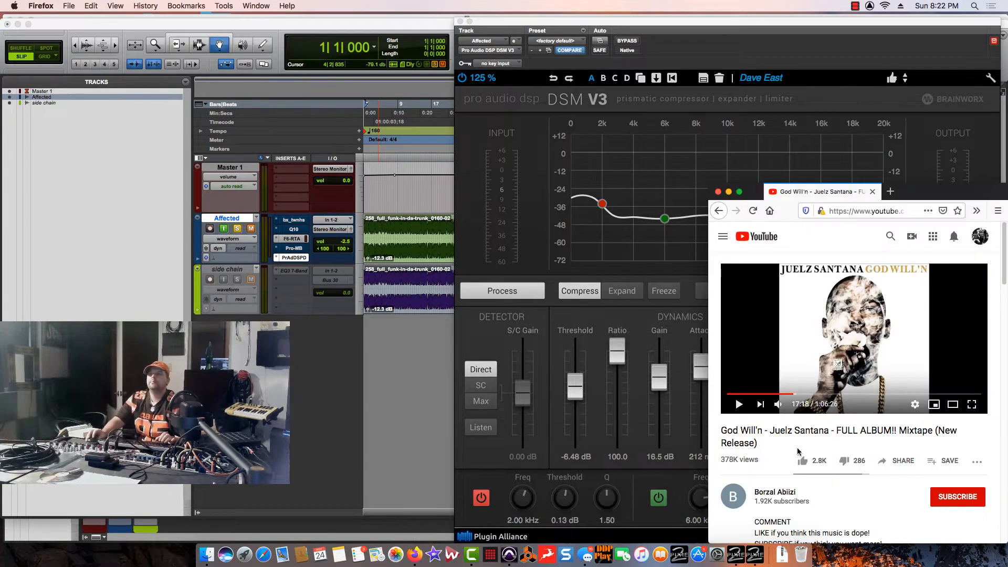
left_click(739, 405)
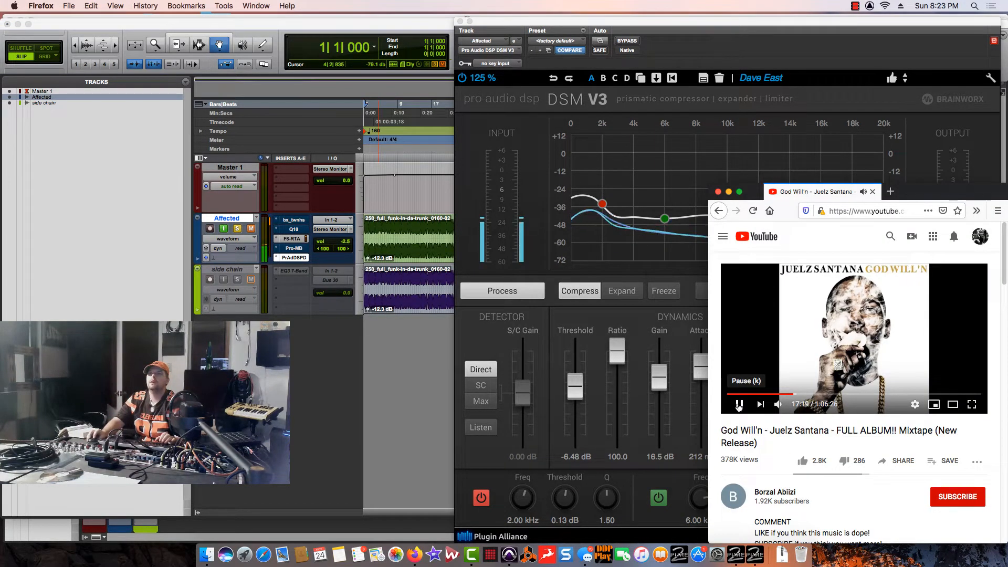
left_click(739, 404)
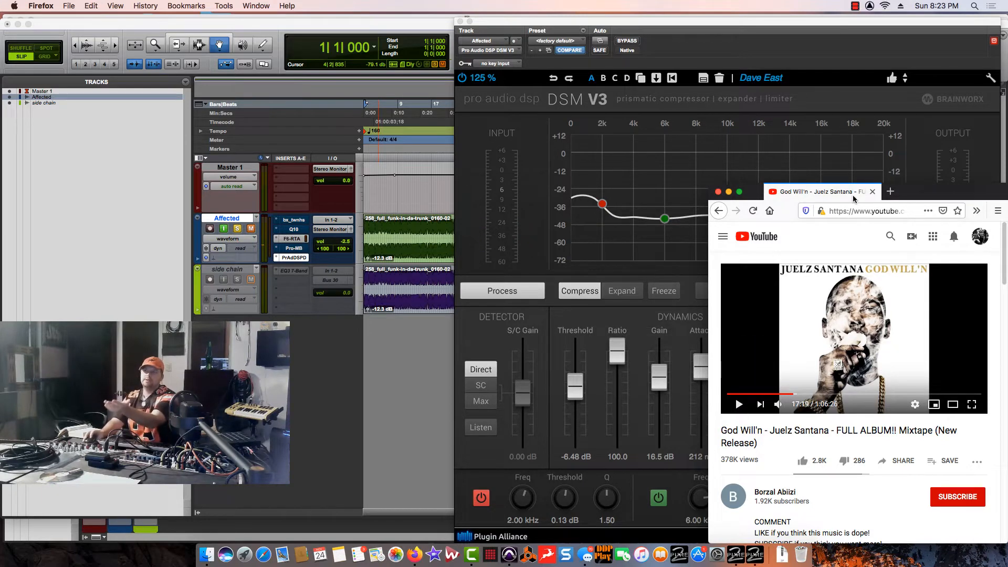
- Close the mixtape video, return to Pro Tools and move the DSM V3 window aside to uncover the track clips
left_click(870, 193)
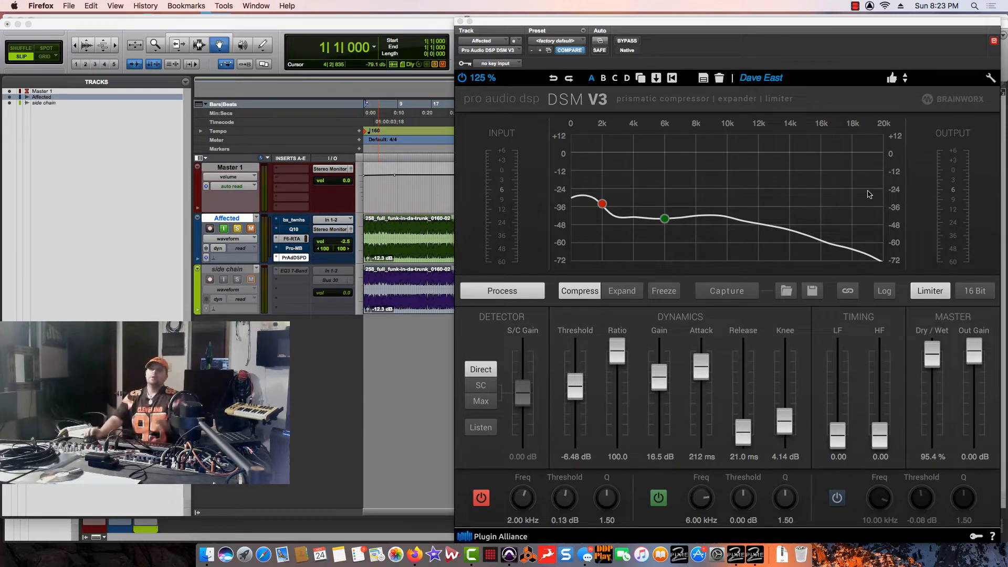
left_click(734, 296)
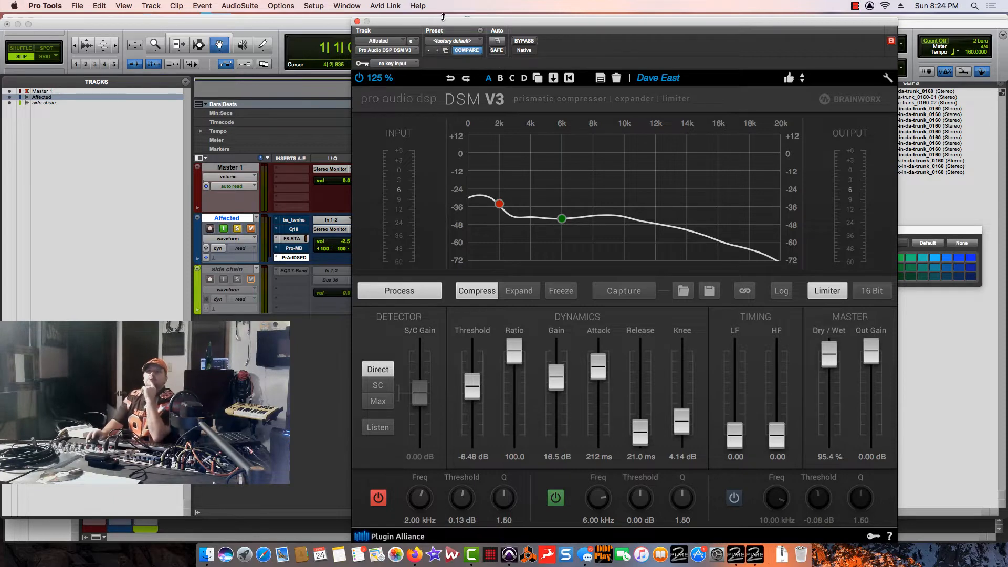
left_click_drag(443, 23, 335, 18)
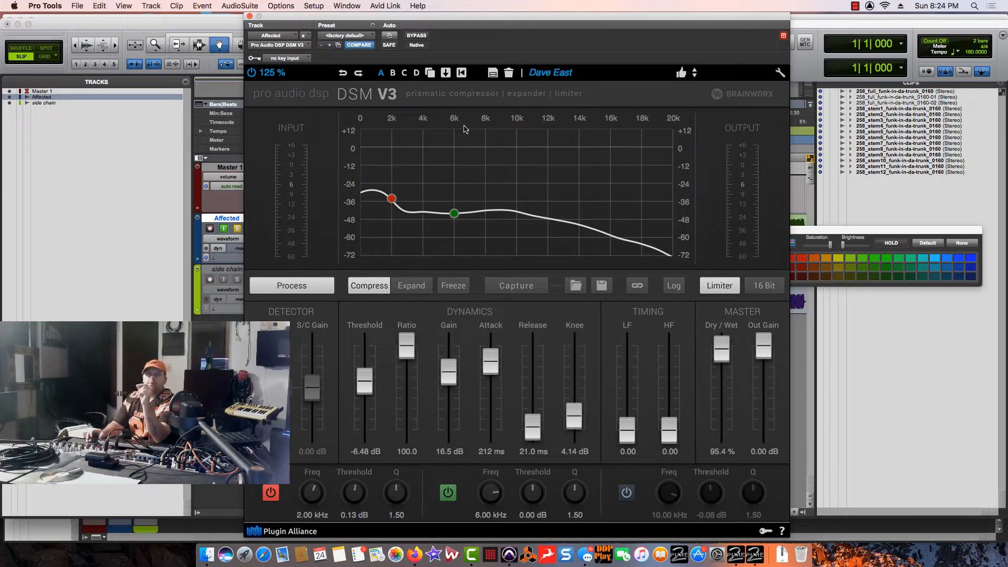
left_click_drag(420, 24, 719, 59)
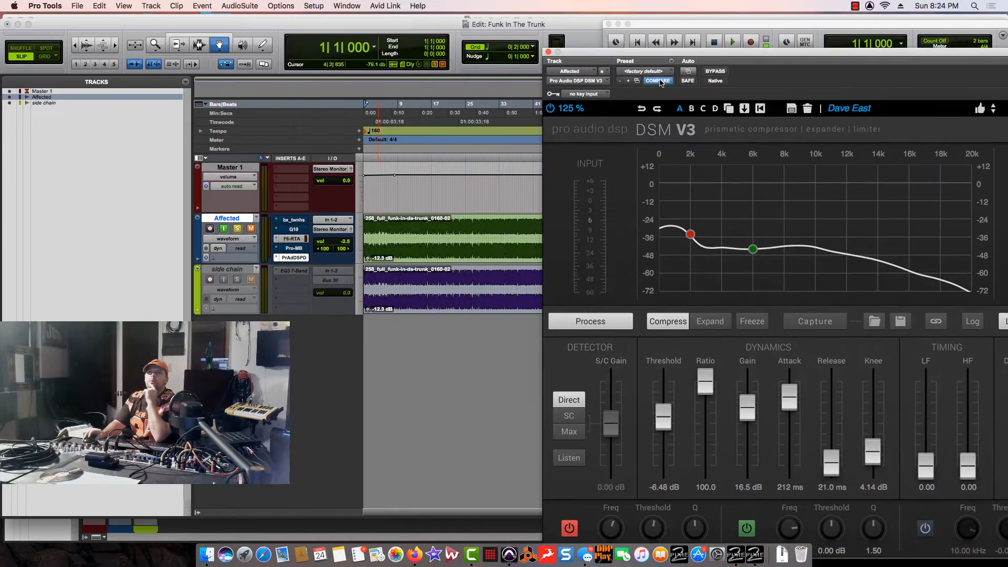
- Select the clip on the Affected track, bypass DSM V3 and start playback
left_click(395, 247)
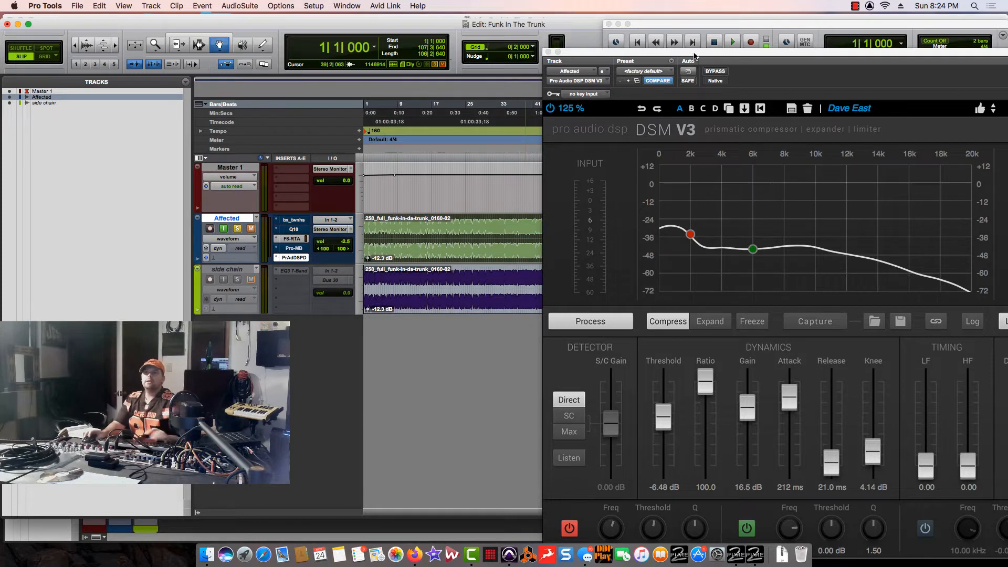
left_click(716, 72)
key("space")
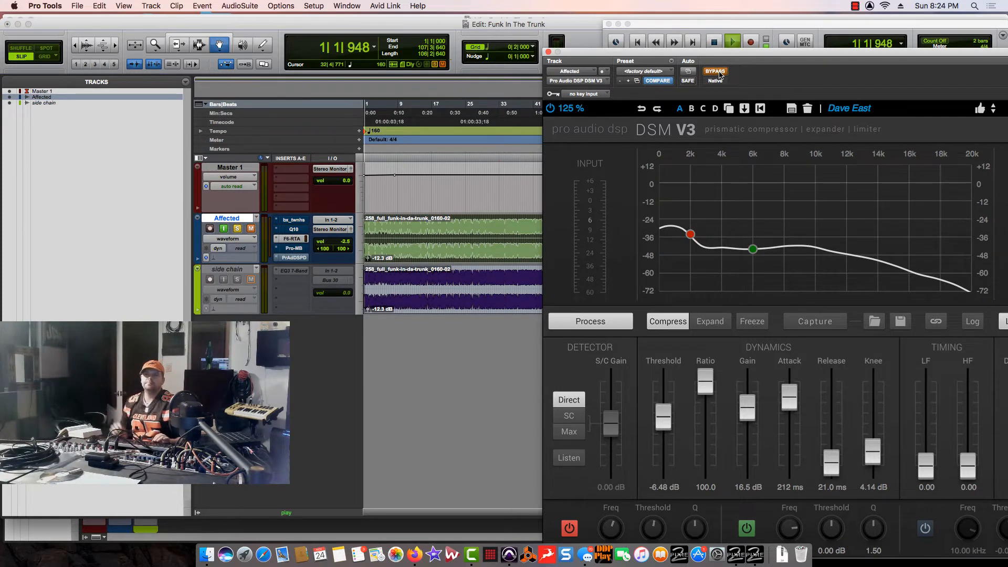
- Turn off input monitoring and mute on the Affected track, and restart playback with DSM V3 bypassed
left_click(236, 229)
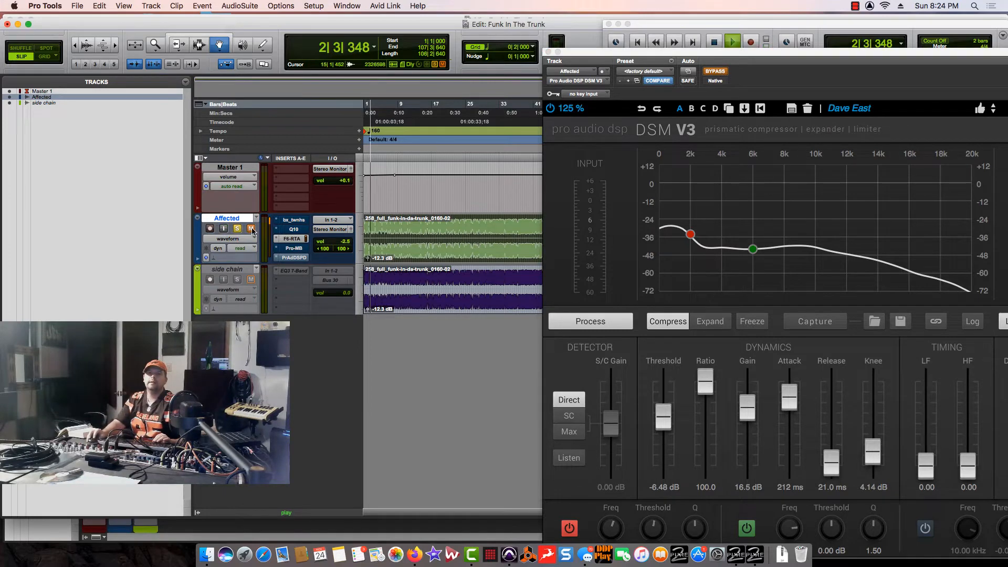
left_click(251, 228)
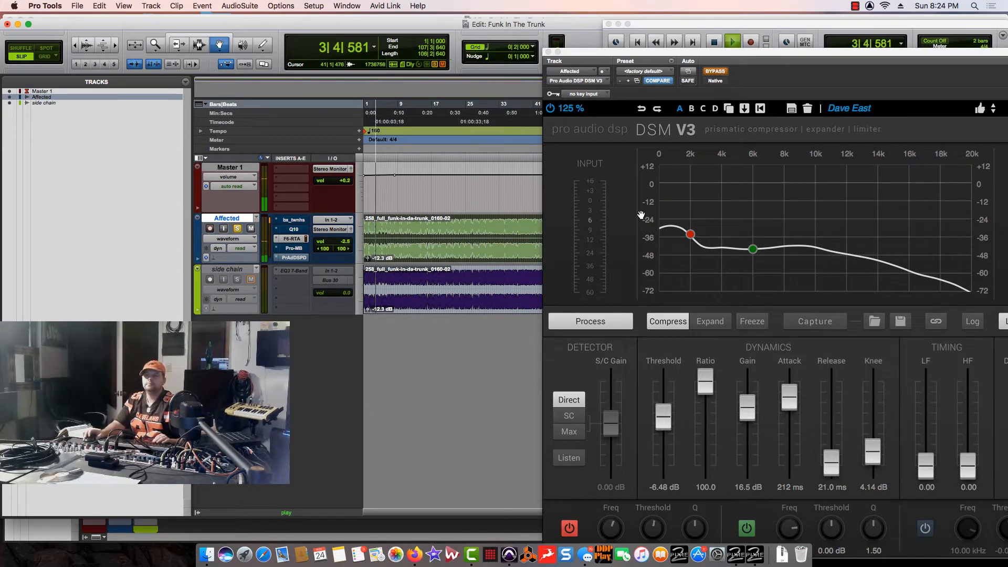
key("space")
key("space")
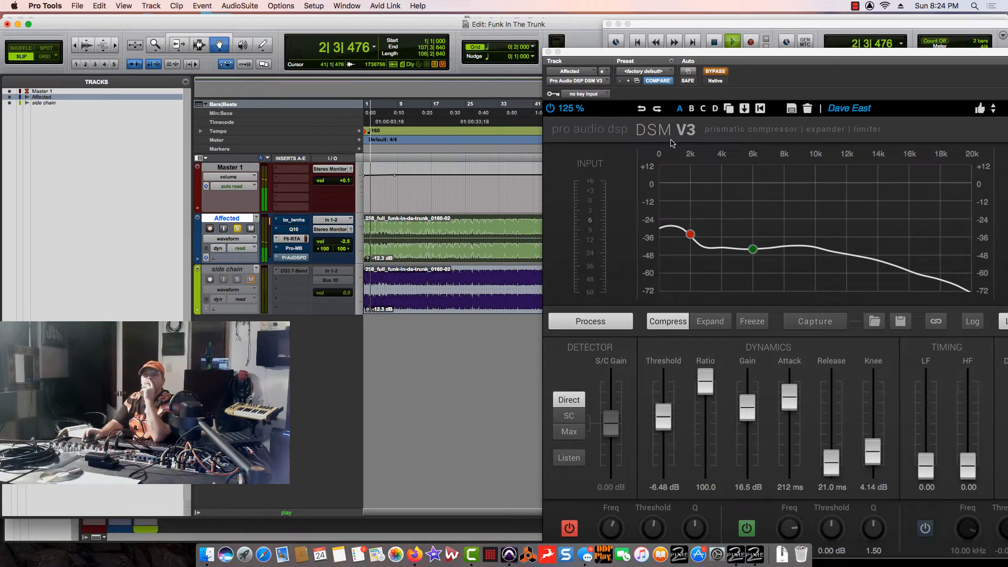
- Lower the DSM V3 gain to 6.75 dB and compare the processed mix against bypass during playback
left_click(715, 73)
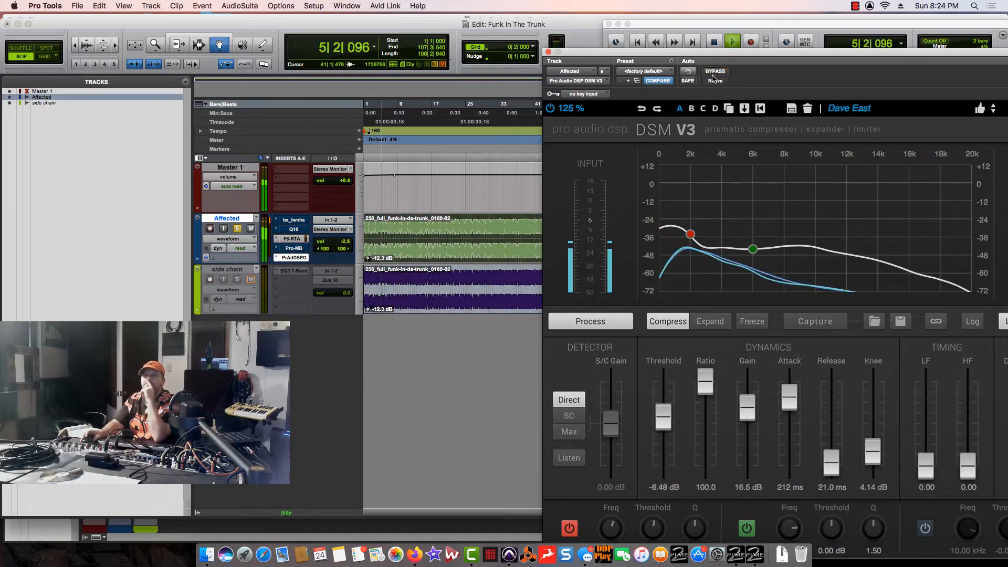
left_click_drag(749, 401, 763, 448)
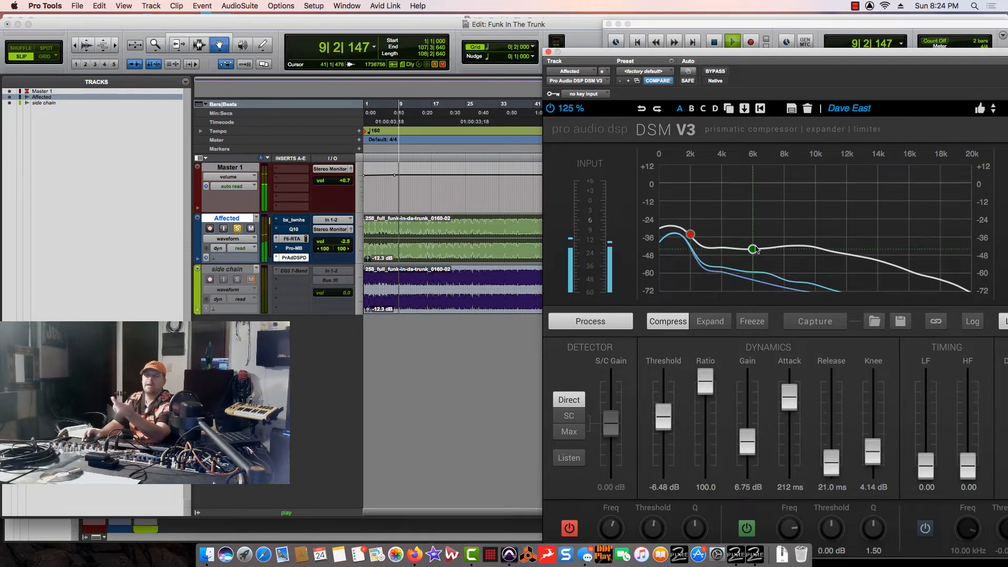
left_click(715, 71)
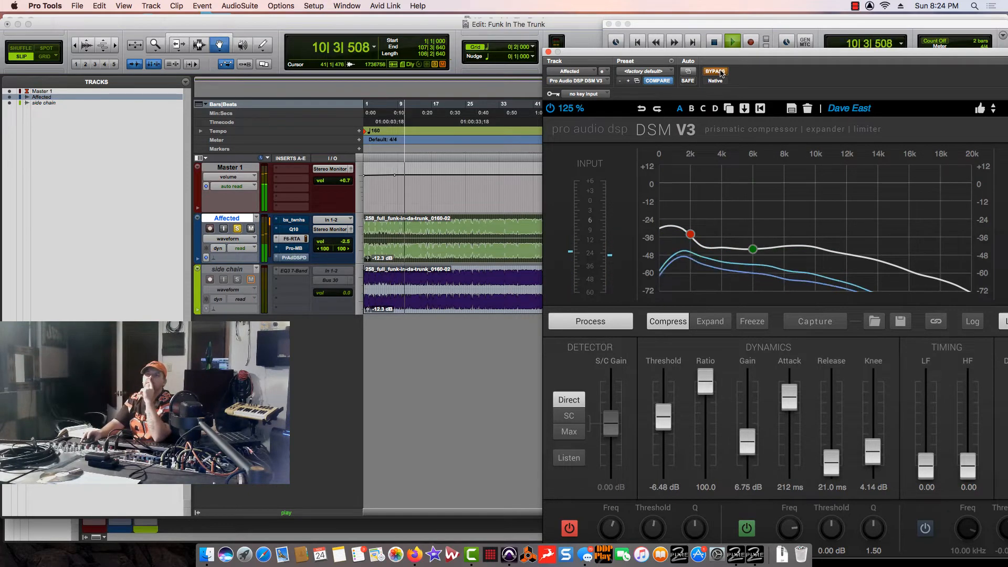
left_click(720, 72)
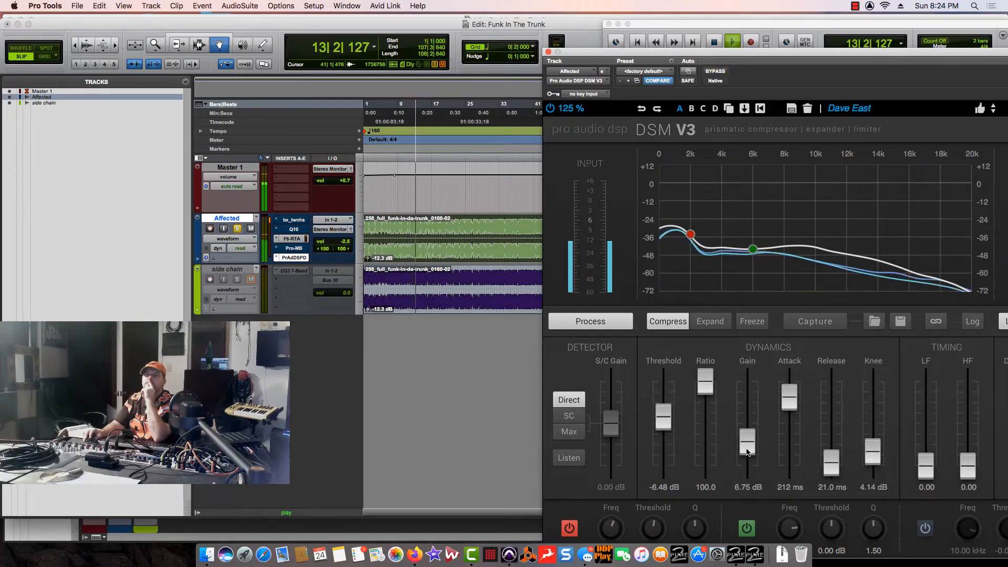
left_click(715, 71)
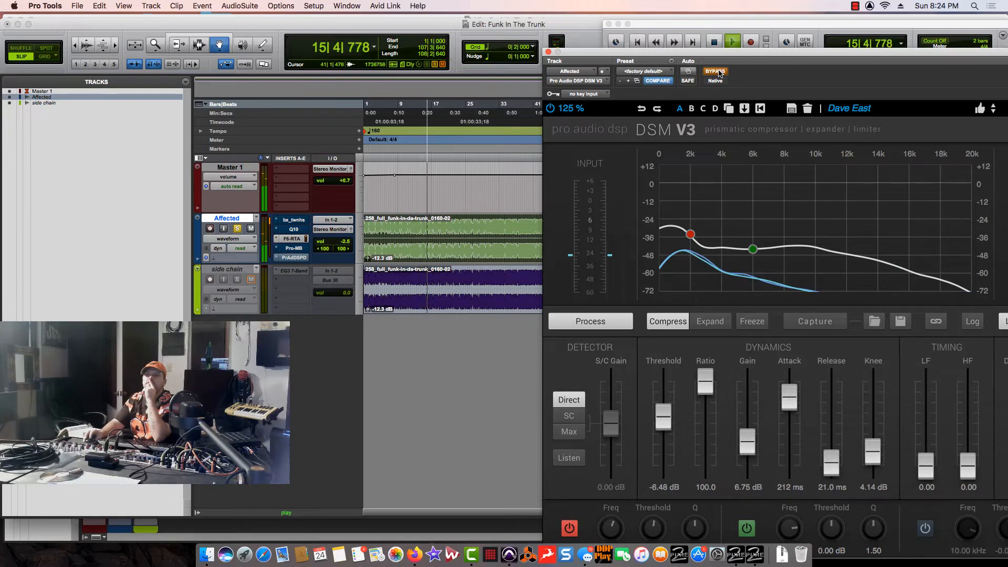
left_click(715, 71)
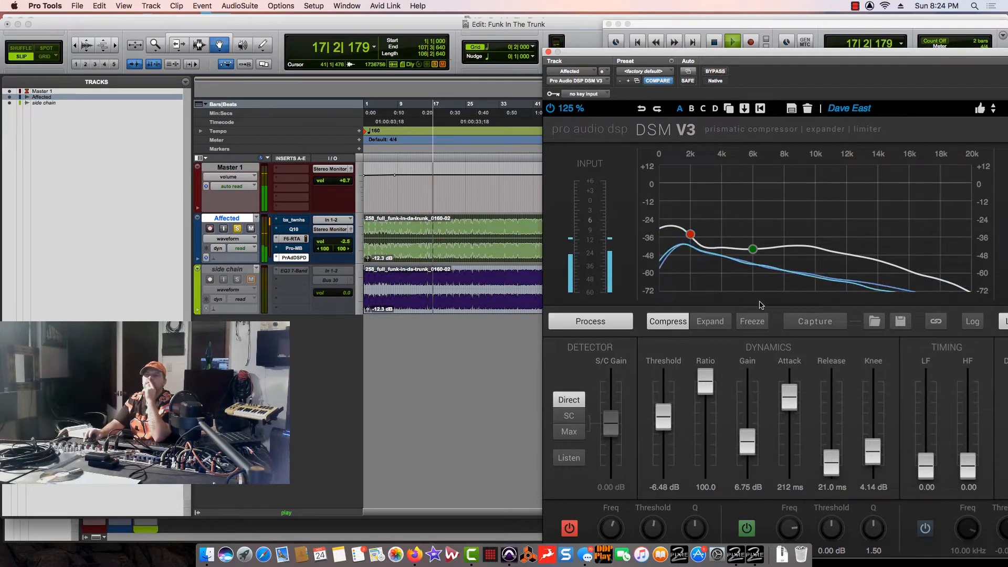
key("space")
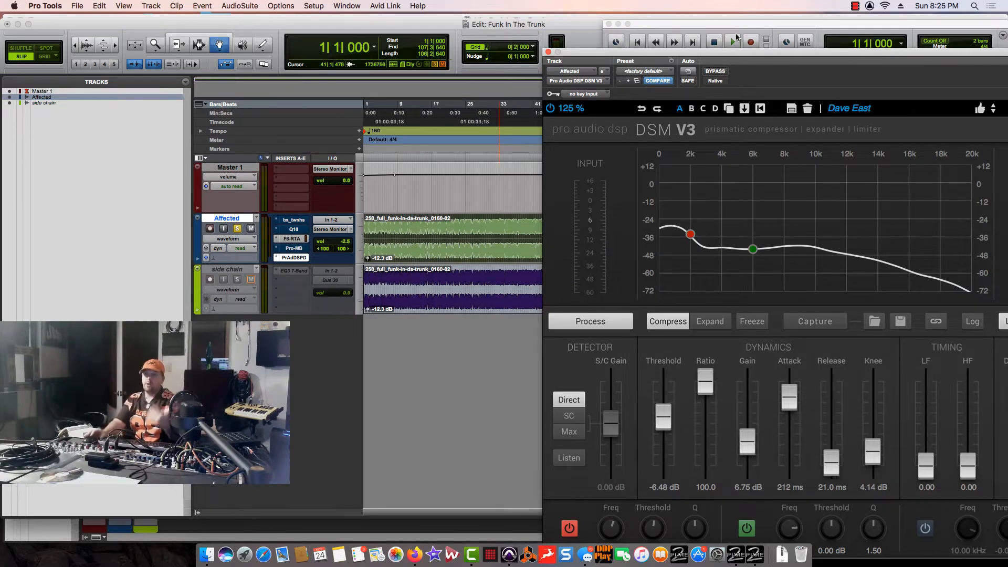
- Lower the DSM V3 gain to 4.66 dB and compare it against bypass while playing from bar 21
left_click_drag(748, 443, 750, 450)
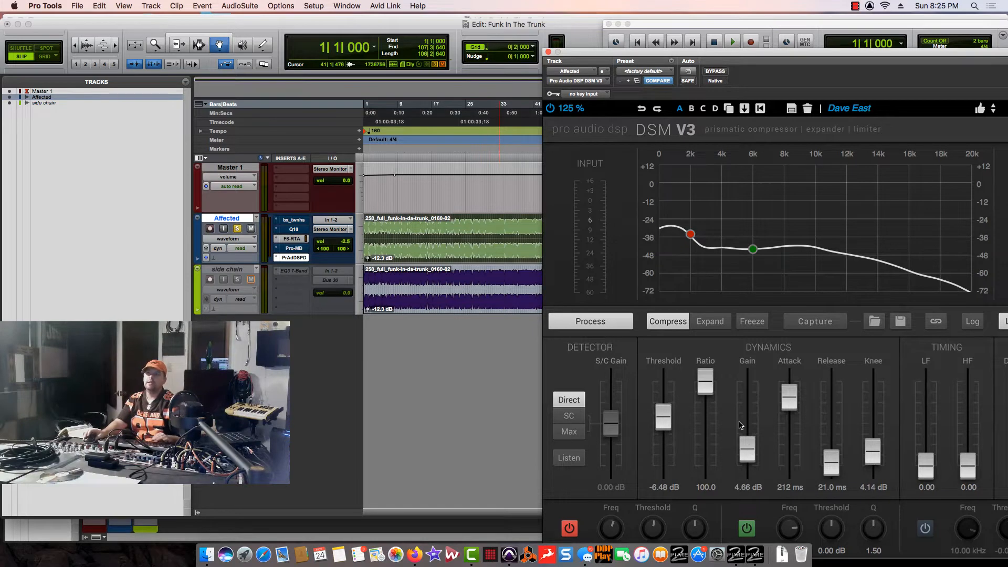
key("space")
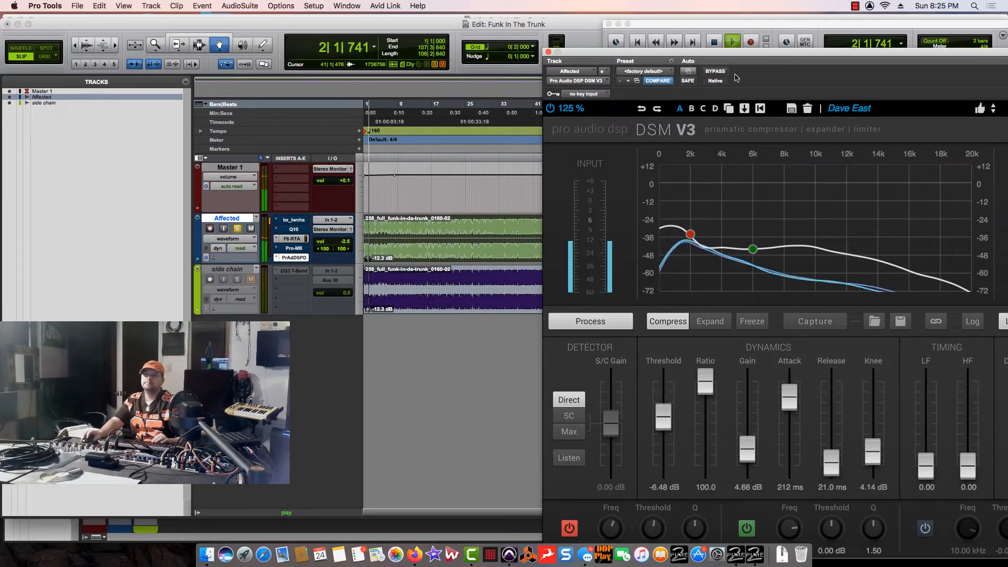
left_click(449, 103)
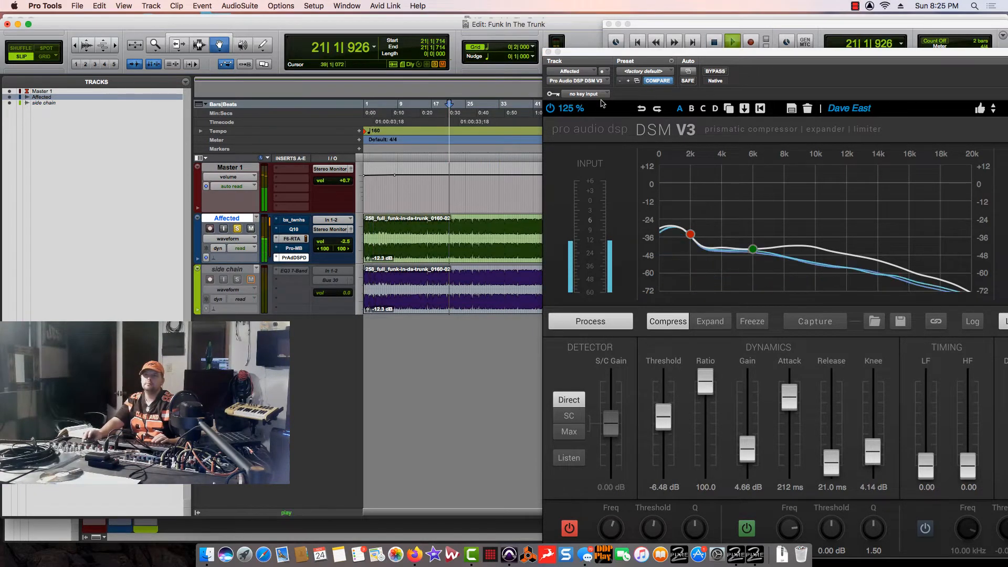
left_click(717, 72)
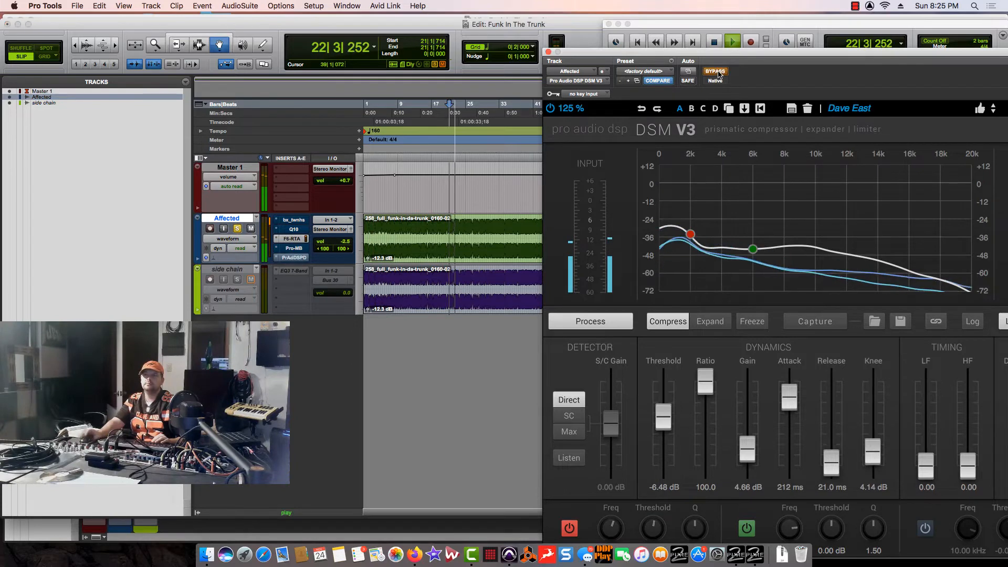
left_click(719, 73)
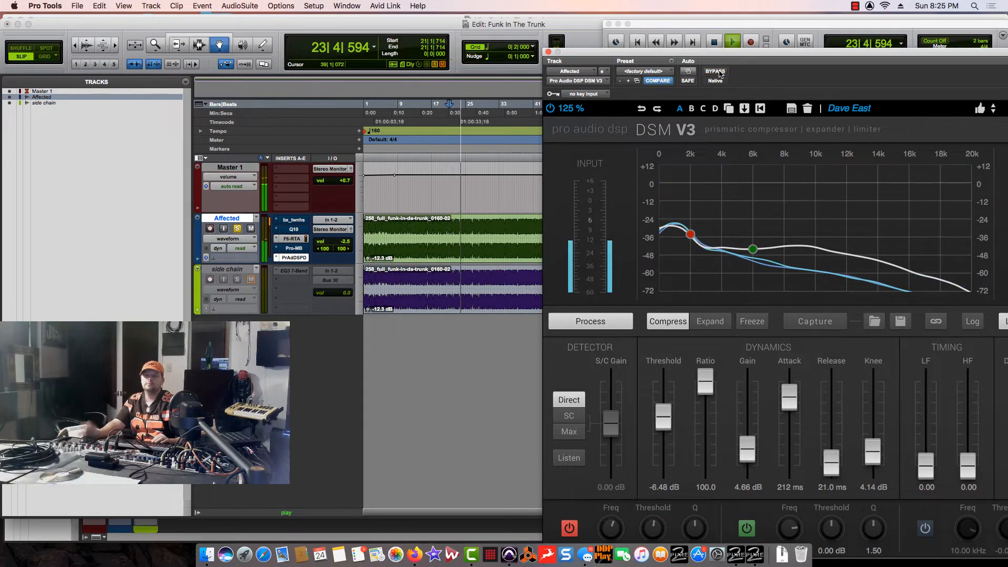
- Set DSM V3 release to 22.6 ms, attack to 262 ms and threshold to -9.27 dB, and compare against bypass
left_click_drag(832, 463, 833, 462)
left_click_drag(789, 403, 786, 393)
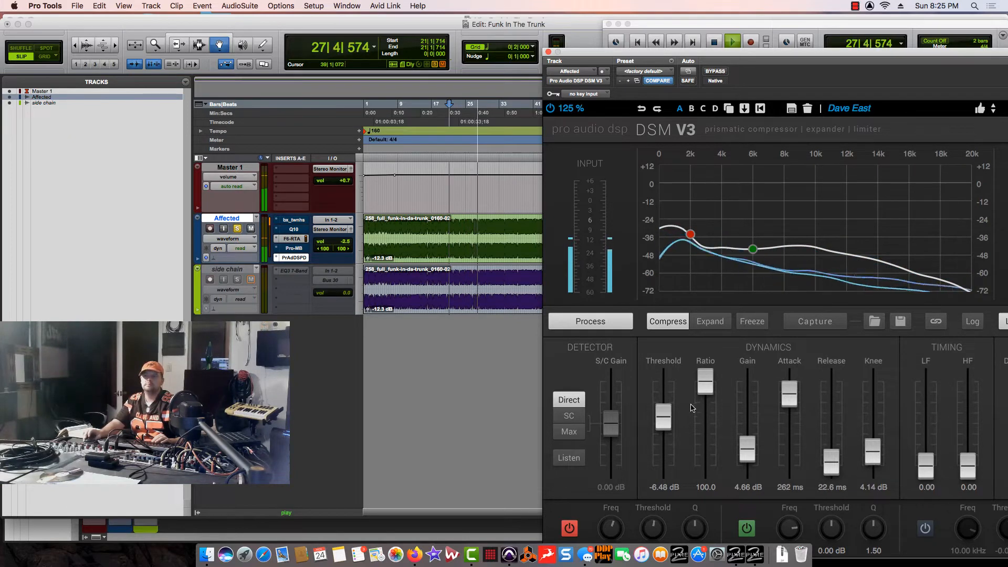
left_click_drag(663, 416, 664, 421)
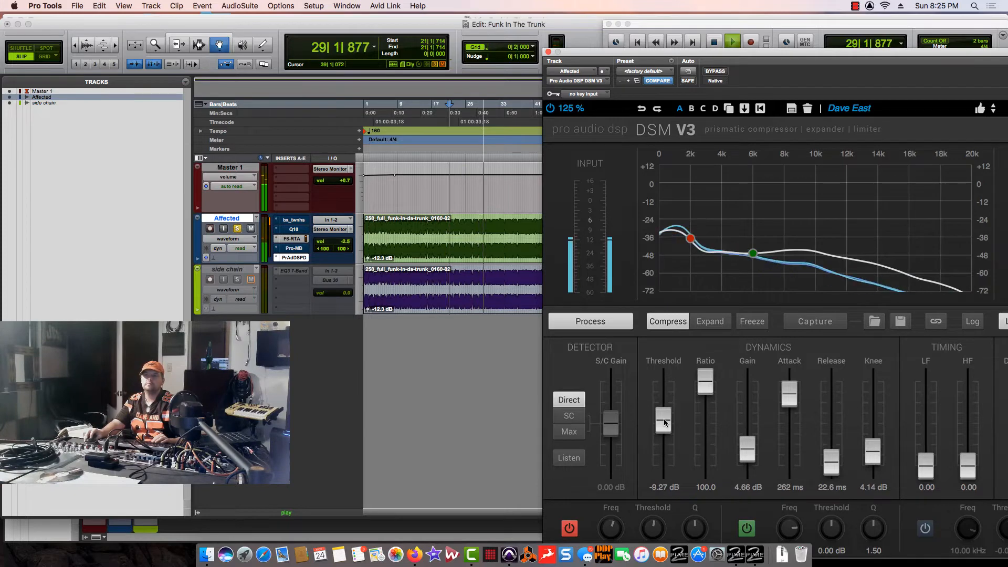
left_click(716, 72)
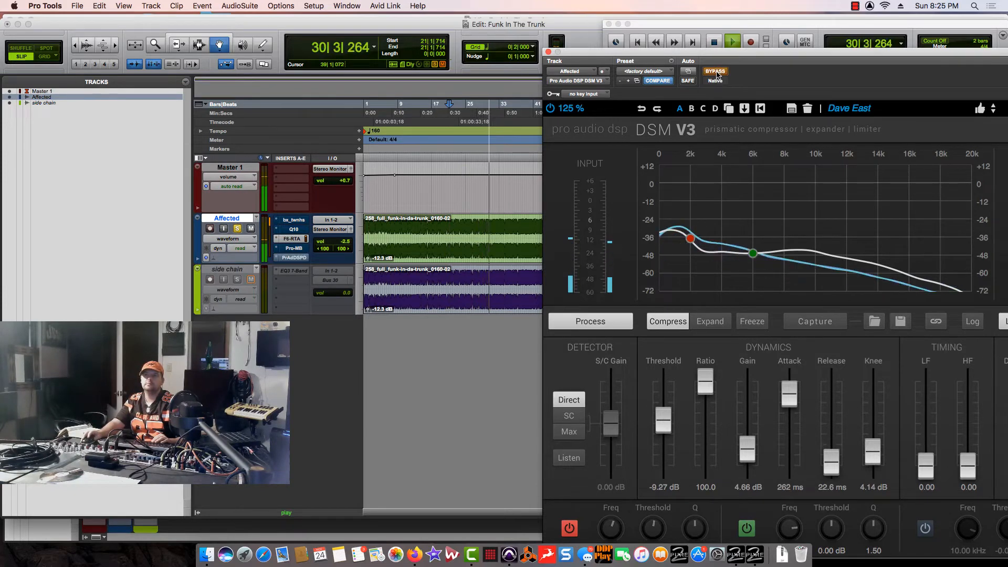
left_click(716, 72)
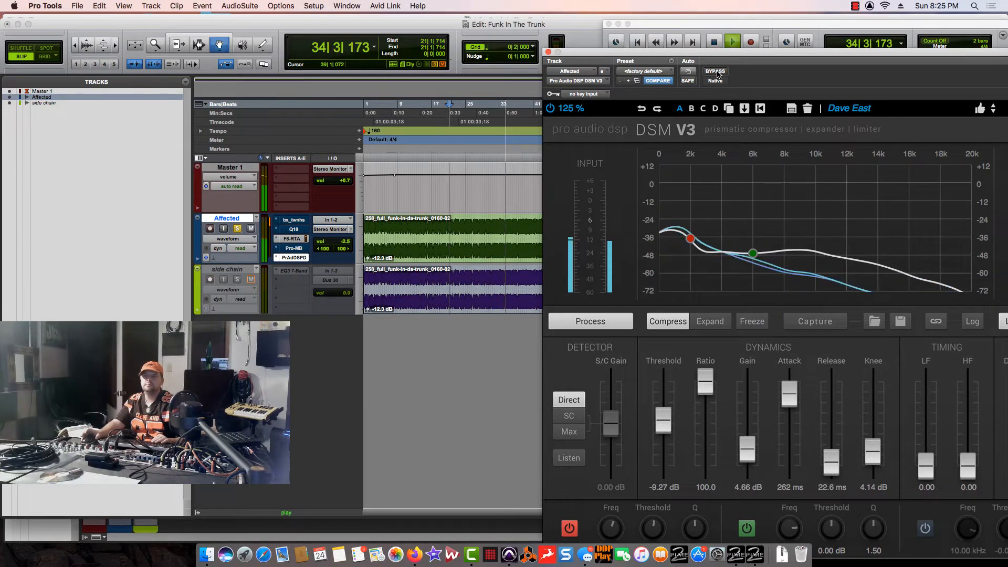
key("space")
- Move the DSM V3 window to uncover its timing and master sections and set Dry/Wet to 100 %
left_click_drag(727, 55, 395, 14)
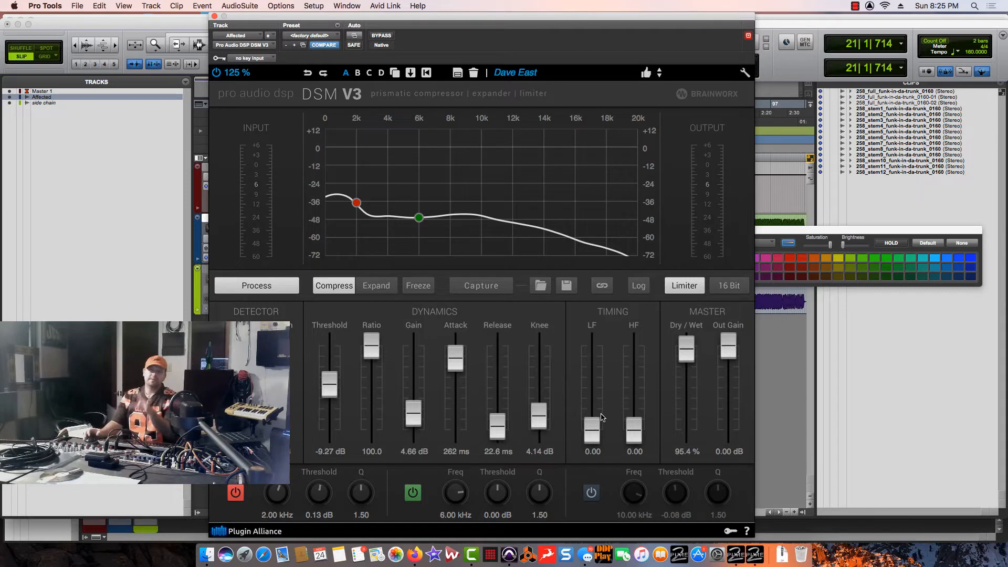
left_click_drag(593, 431, 628, 445)
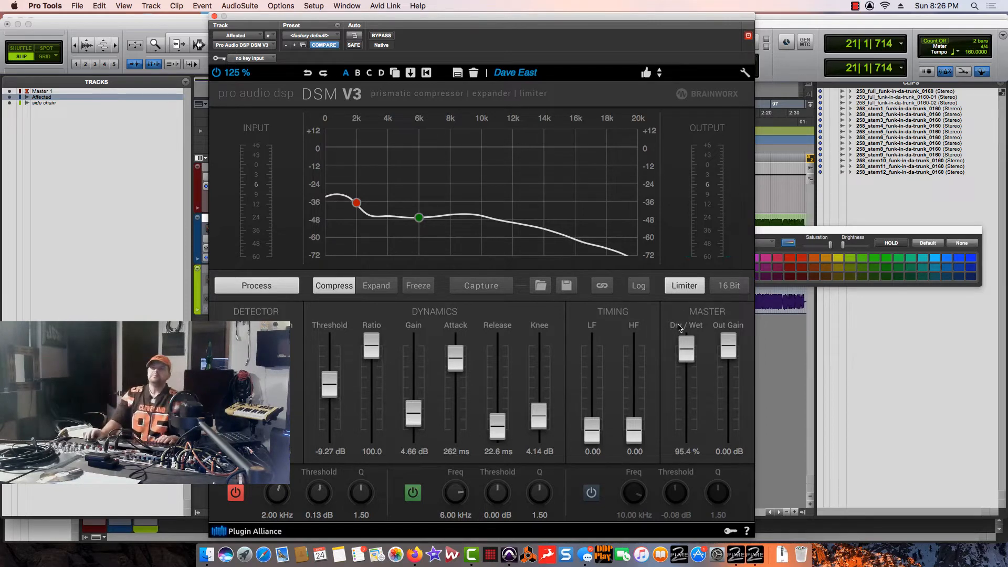
left_click_drag(687, 358, 681, 332)
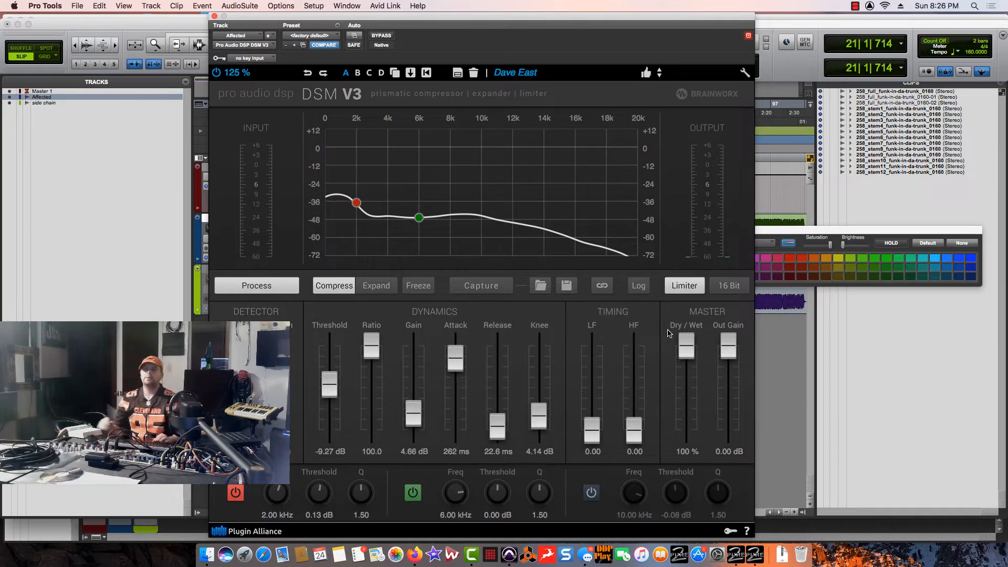
- Play and stop two short passages from bar 21 to check the DSM V3 meters and spectrum
key("space")
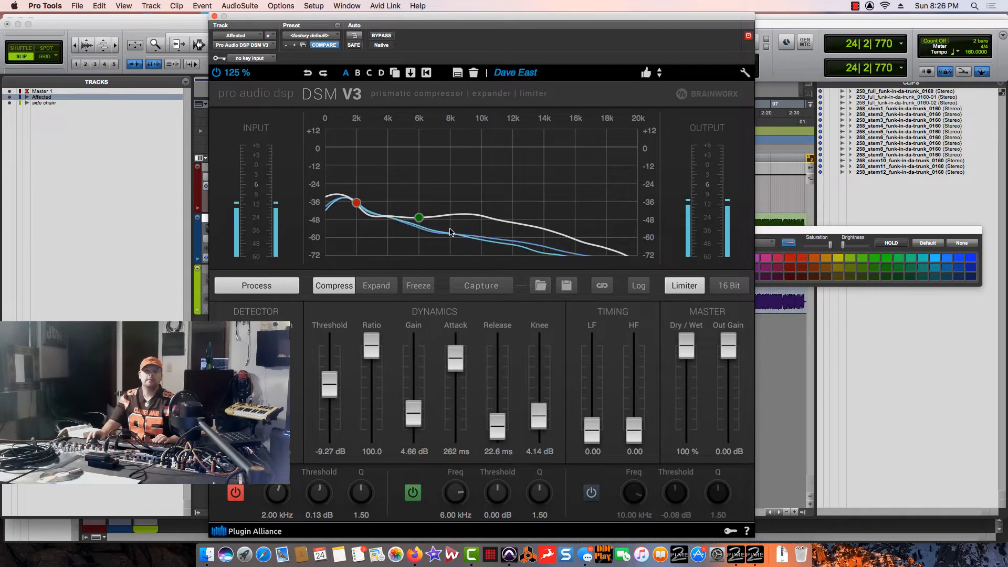
key("space")
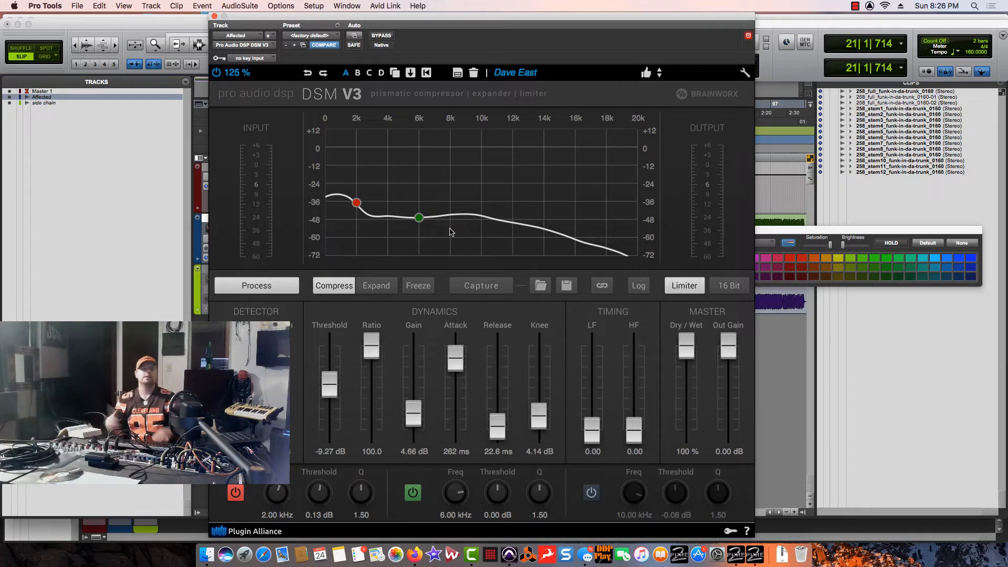
key("space")
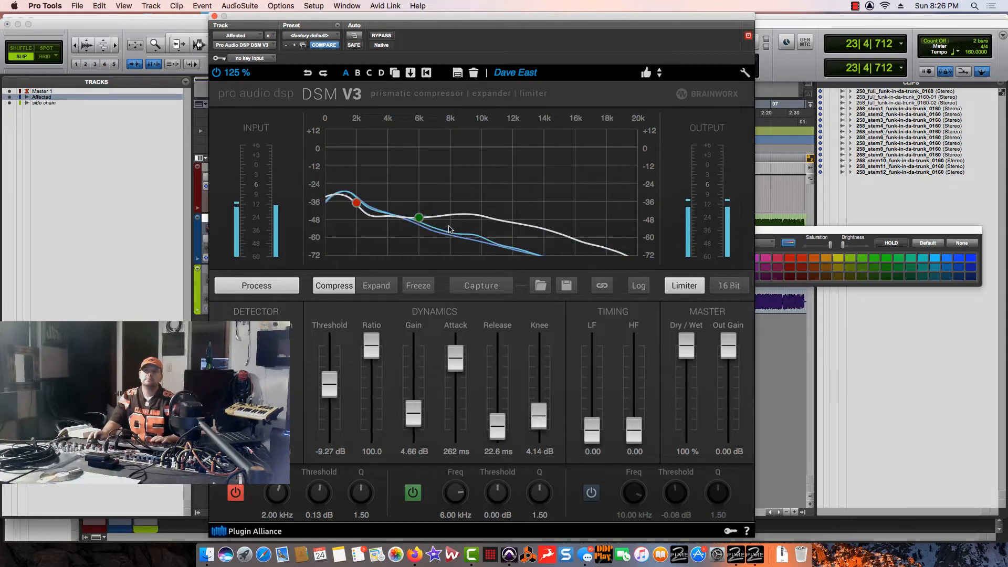
key("space")
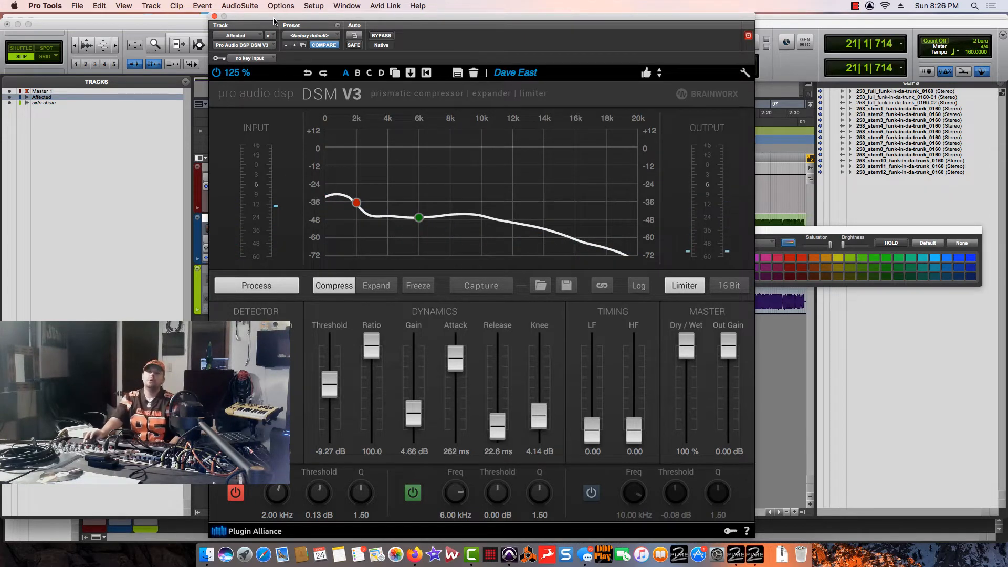
- Replace the first insert on the Affected track with the multichannel Channel Strip (stereo) EQ plug-in
left_click_drag(273, 21, 394, 26)
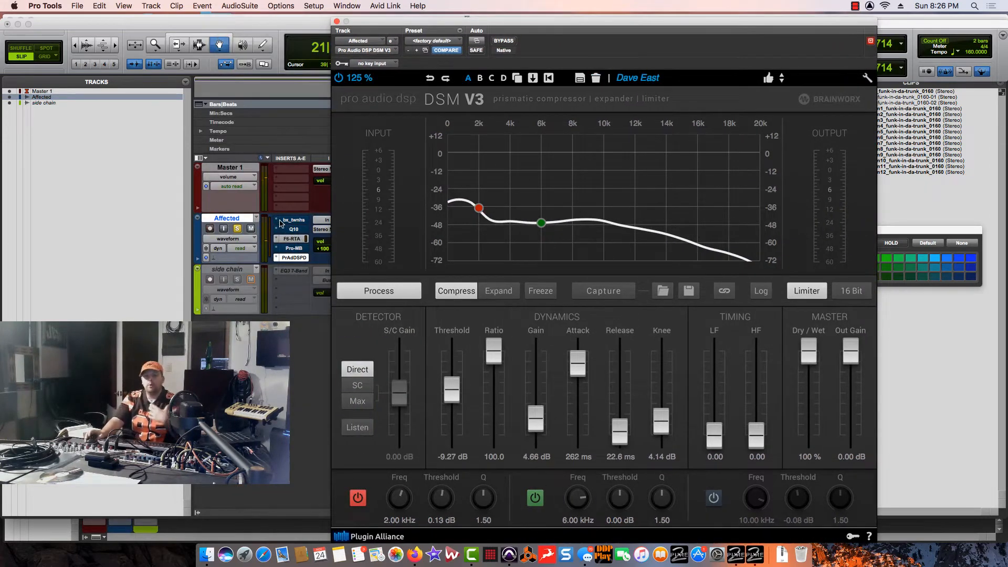
left_click(277, 220)
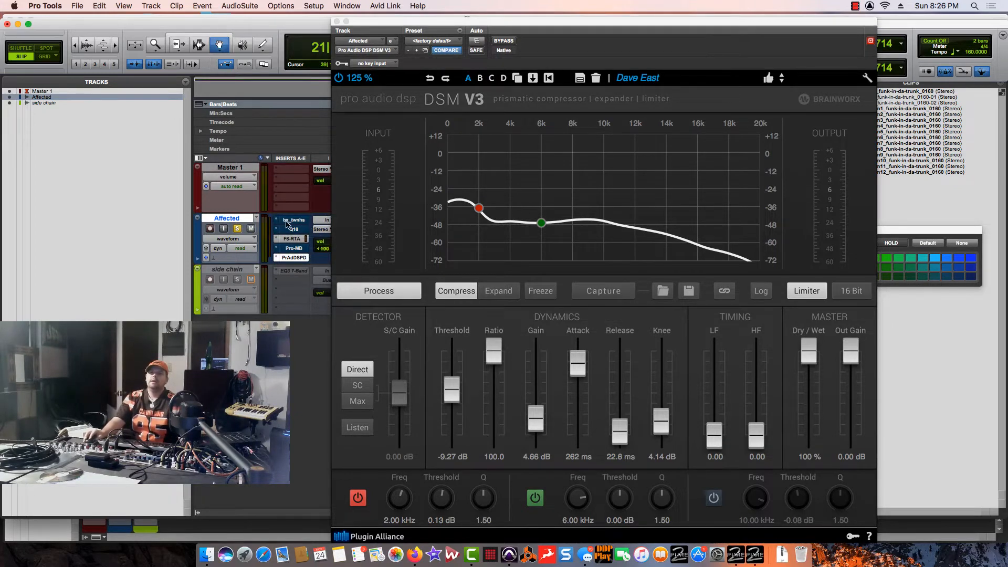
left_click(277, 222)
mouse_move(279, 221)
mouse_move(378, 222)
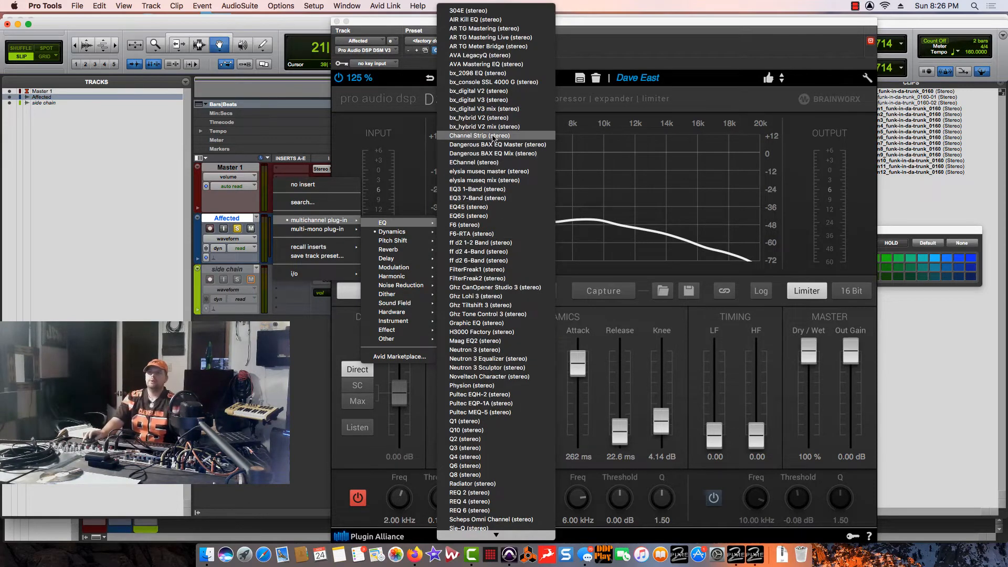
left_click(495, 135)
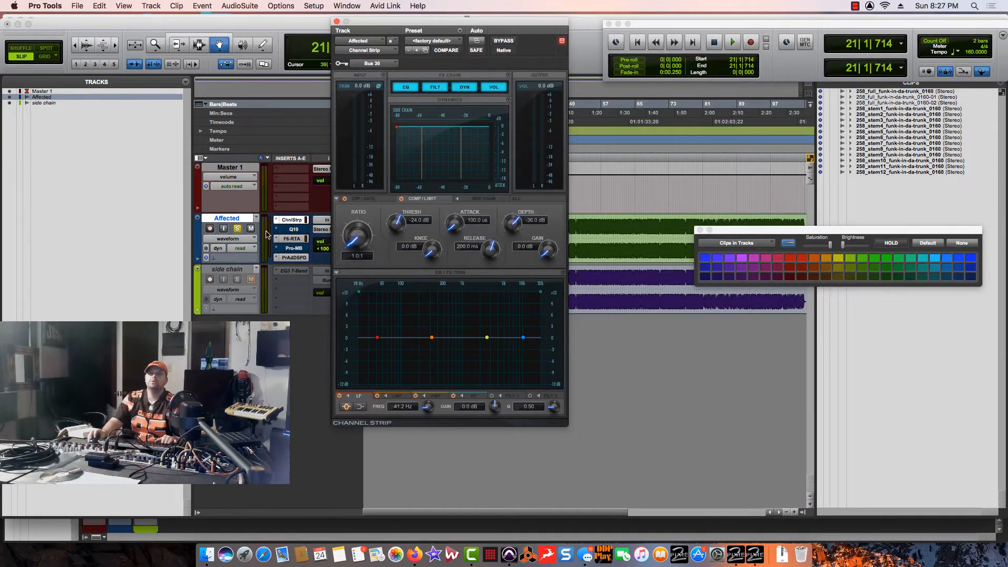
- Arrange DSM V3 beside Channel Strip and boost Channel Strip's high-mid band by about 7.3 dB at 9.1 kHz
left_click(295, 258)
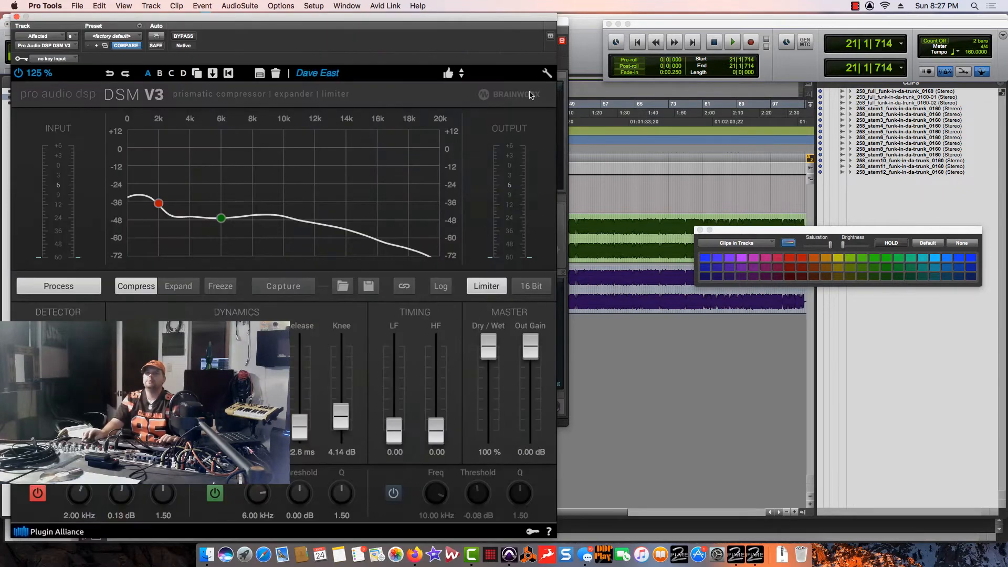
left_click_drag(558, 26, 736, 33)
left_click_drag(665, 344, 688, 335)
mouse_move(689, 336)
left_mouse_down()
mouse_move(677, 316)
mouse_move(698, 320)
left_mouse_up()
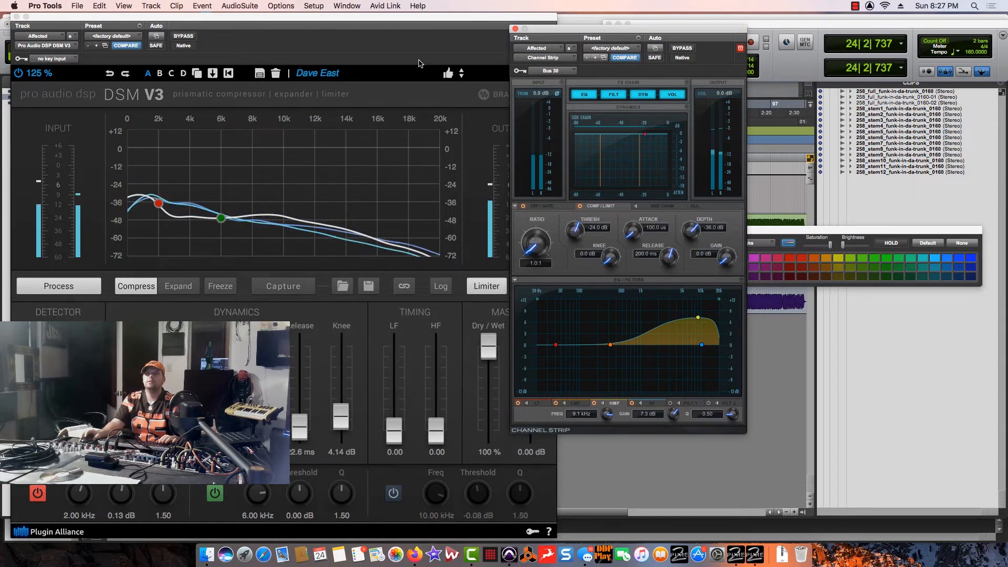
left_click_drag(360, 21, 435, 61)
- Restart playback, shift Channel Strip's high-mid boost to 4.3 kHz at 6.3 dB and lower the DSM V3 threshold to -12.0 dB
key("space")
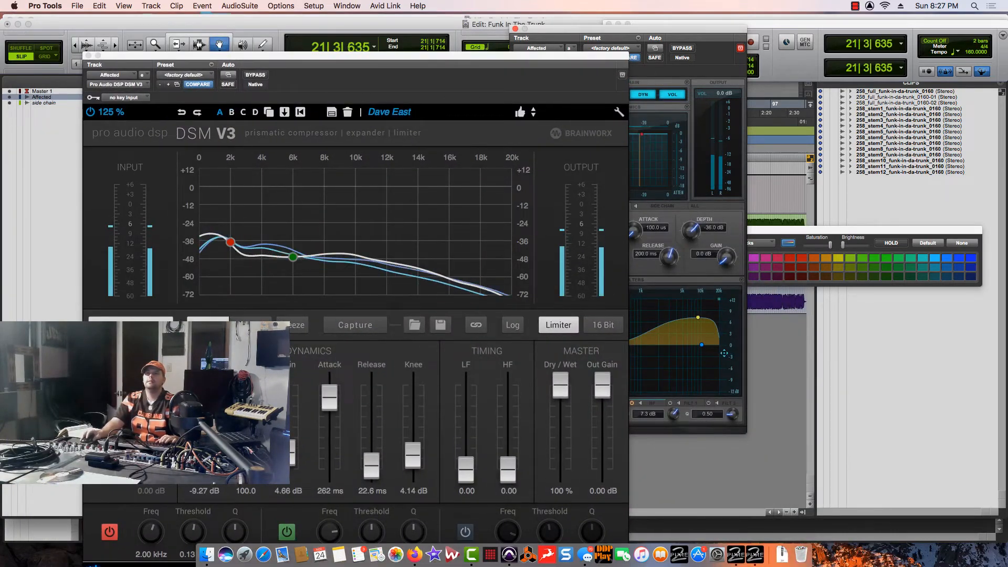
mouse_move(697, 318)
left_mouse_down()
mouse_move(693, 387)
mouse_move(691, 323)
mouse_move(680, 321)
left_mouse_up()
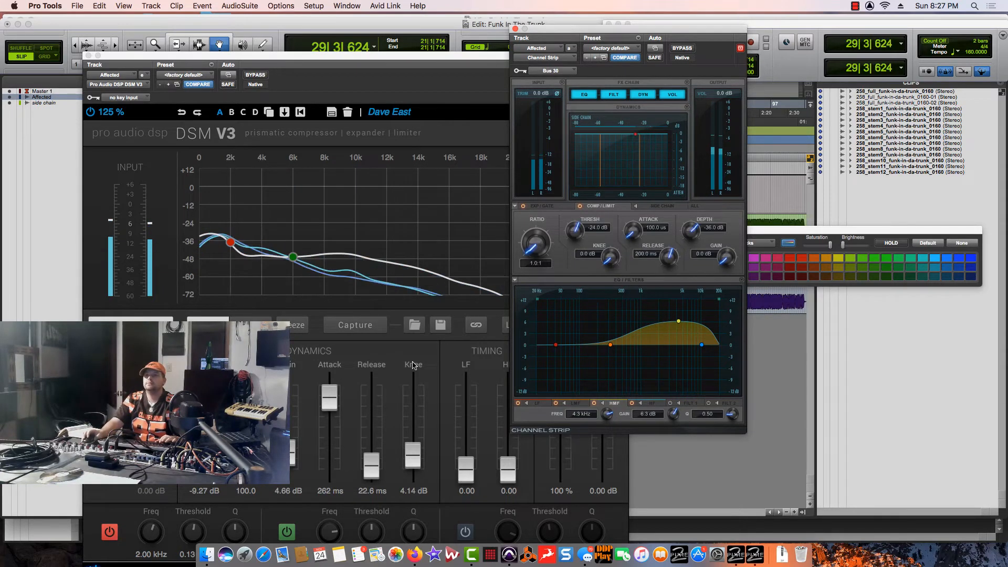
left_click(327, 374)
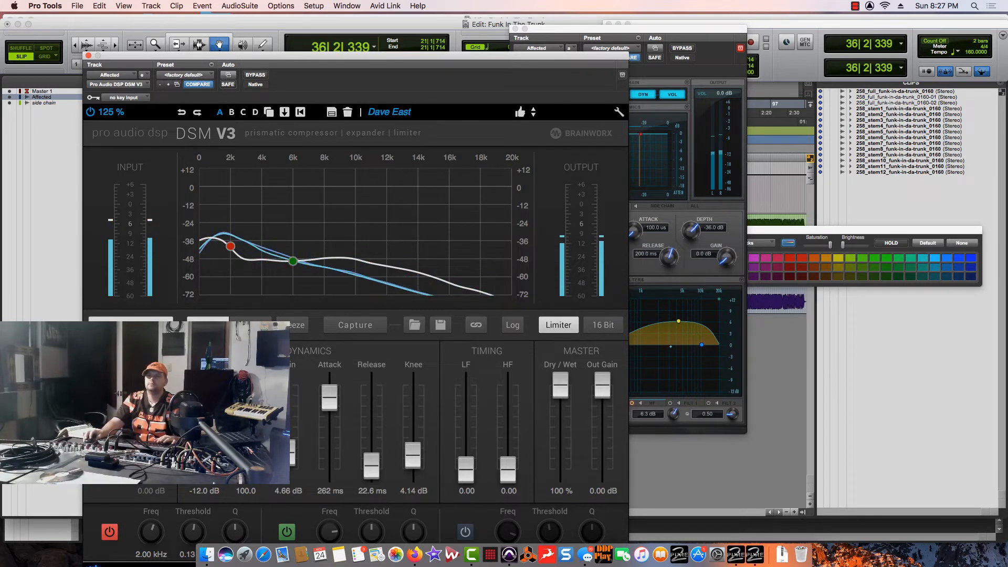
- Set Channel Strip's high-frequency band to about 0.6 dB at 9.1 kHz and stop playback
left_click(703, 346)
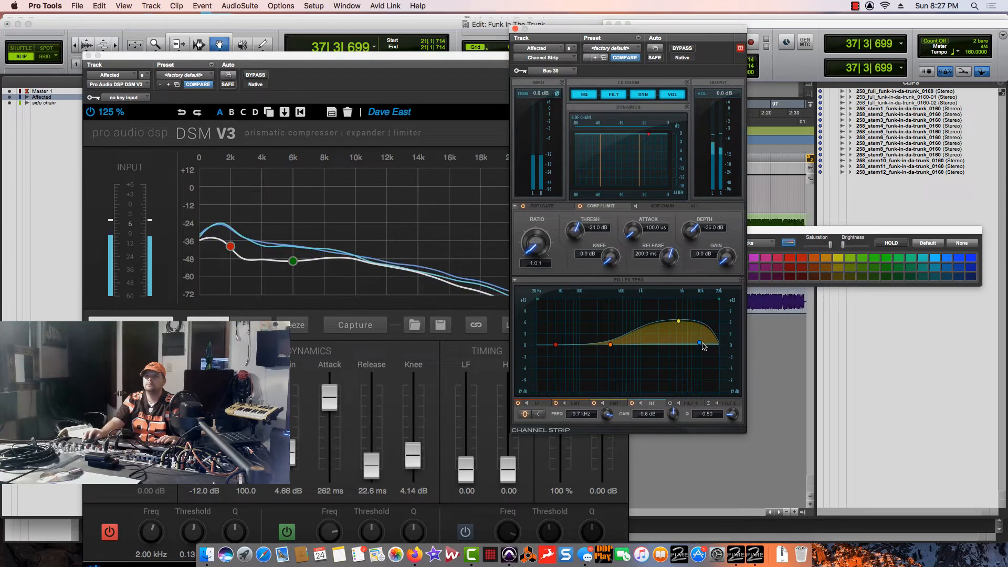
left_click_drag(698, 343, 701, 344)
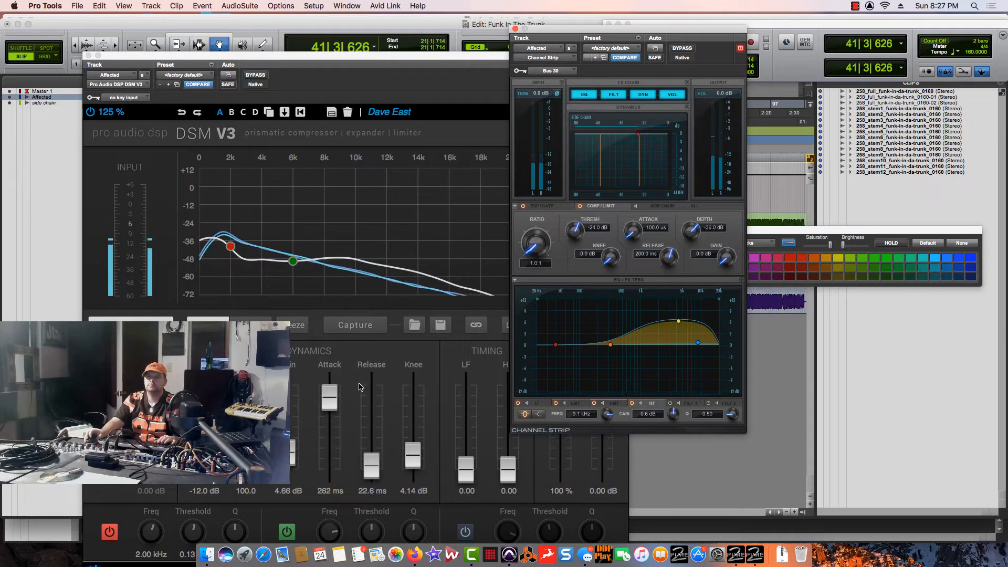
key("space")
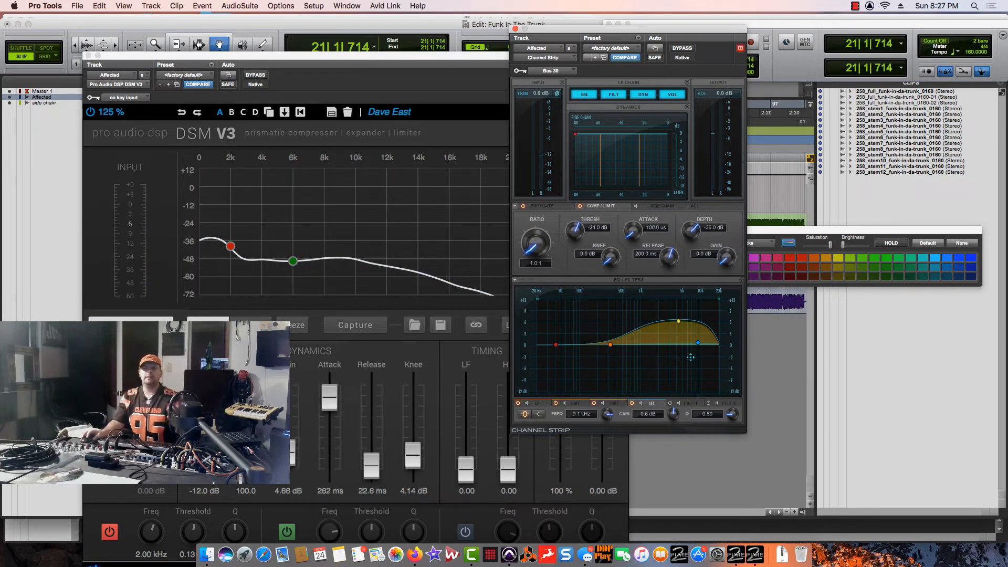
- Close Channel Strip and replace the first insert on the Affected track with the multichannel Maag EQ2 (stereo) EQ plug-in
left_click(678, 321)
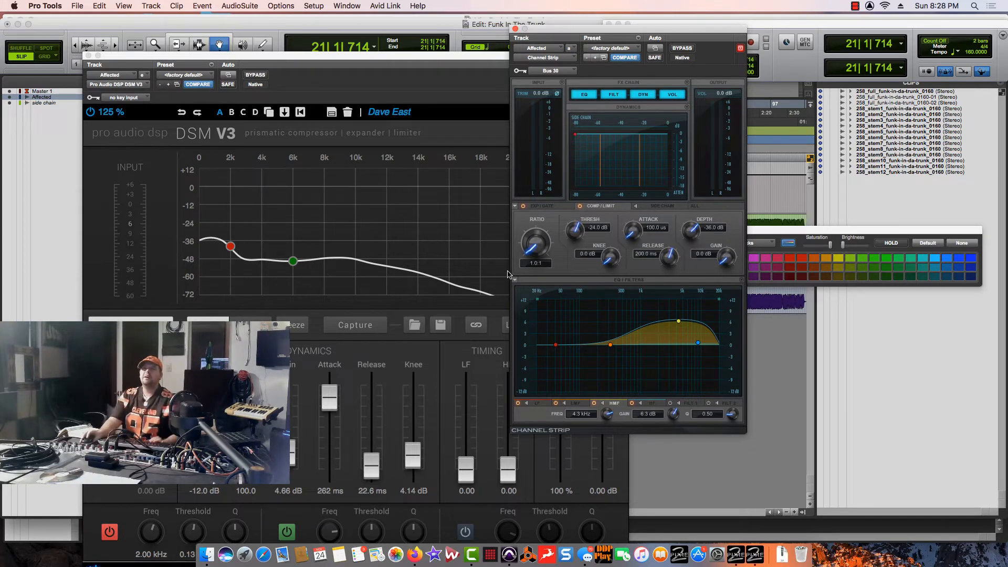
left_click(515, 28)
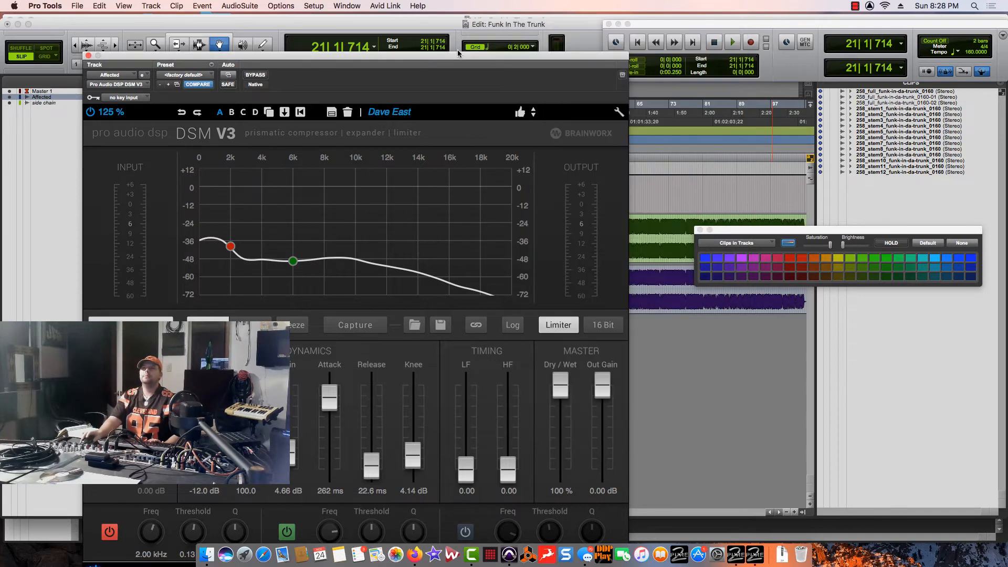
left_click_drag(422, 54, 692, 106)
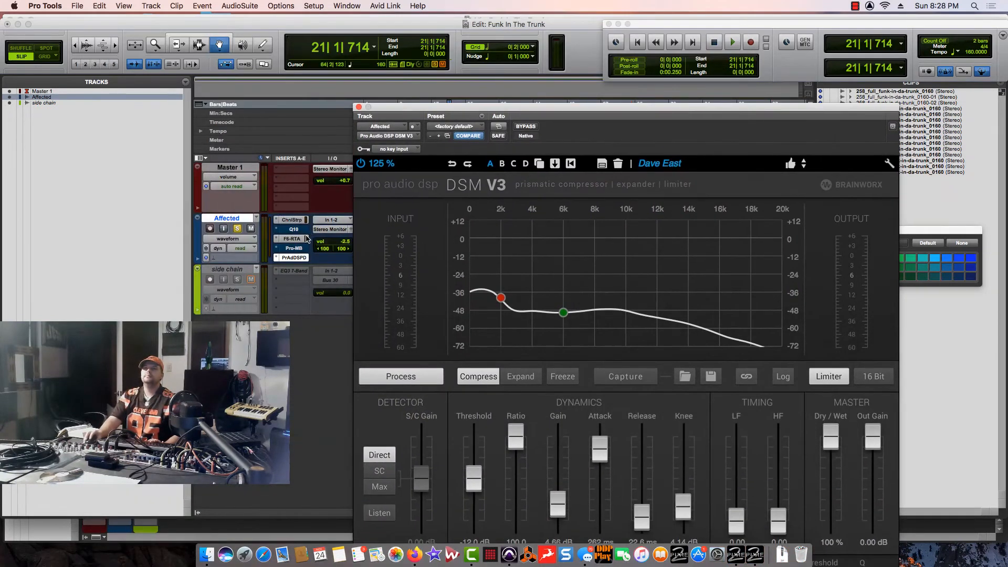
left_click(278, 223)
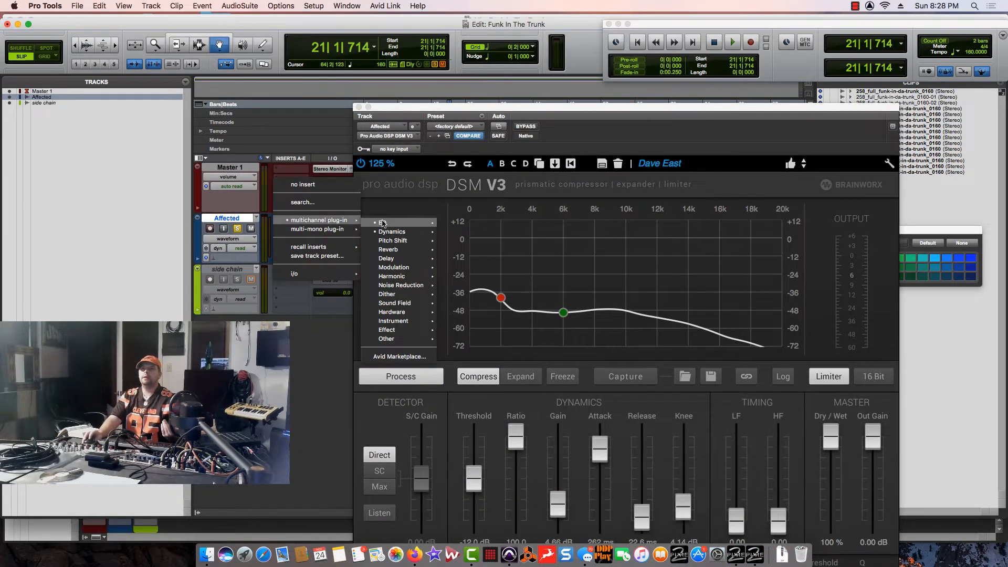
mouse_move(383, 223)
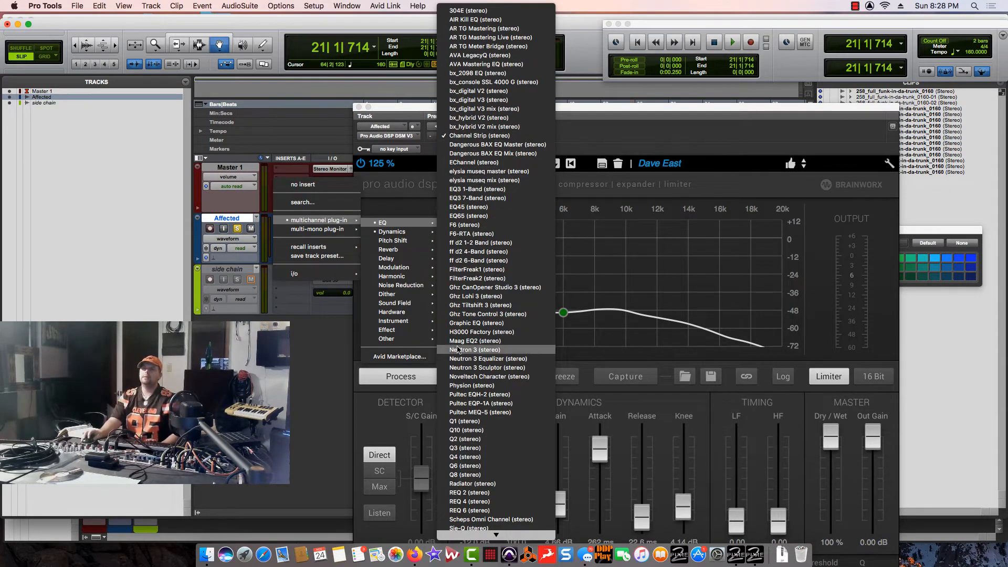
key("Escape")
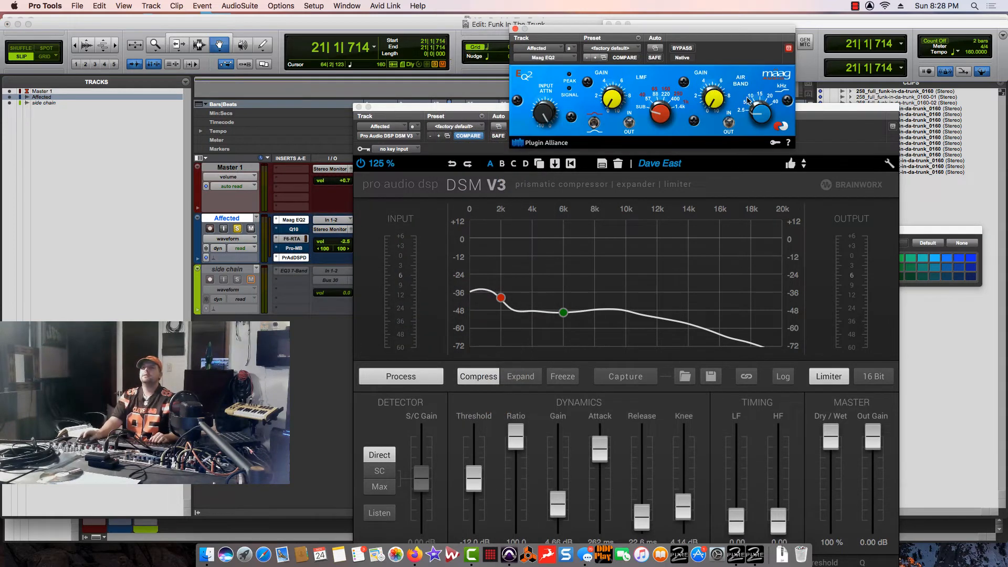
- Start playback, boost the highs with Maag EQ2's air band frequency and gain, and compare the result against its bypass
key("space")
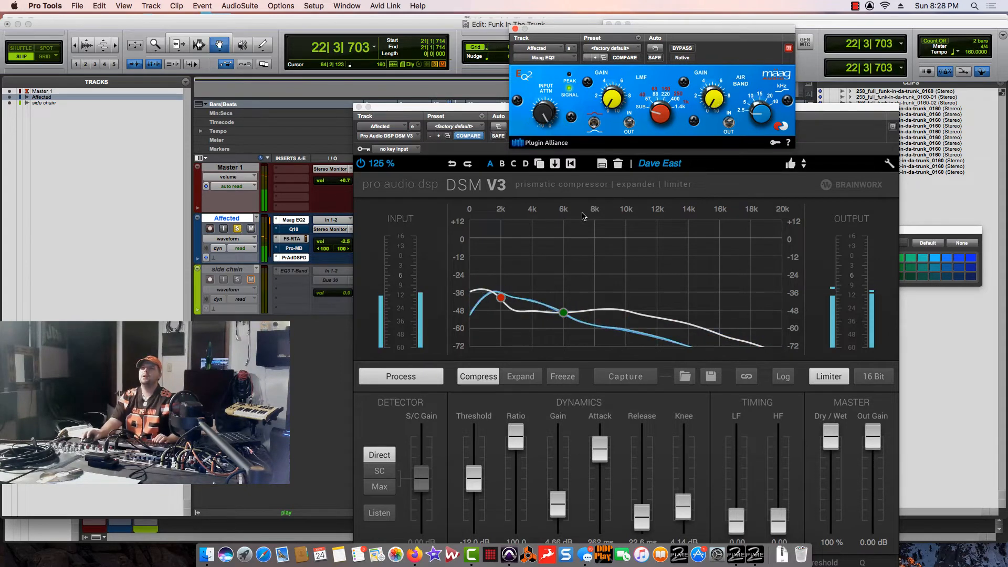
left_click_drag(757, 118, 717, 59)
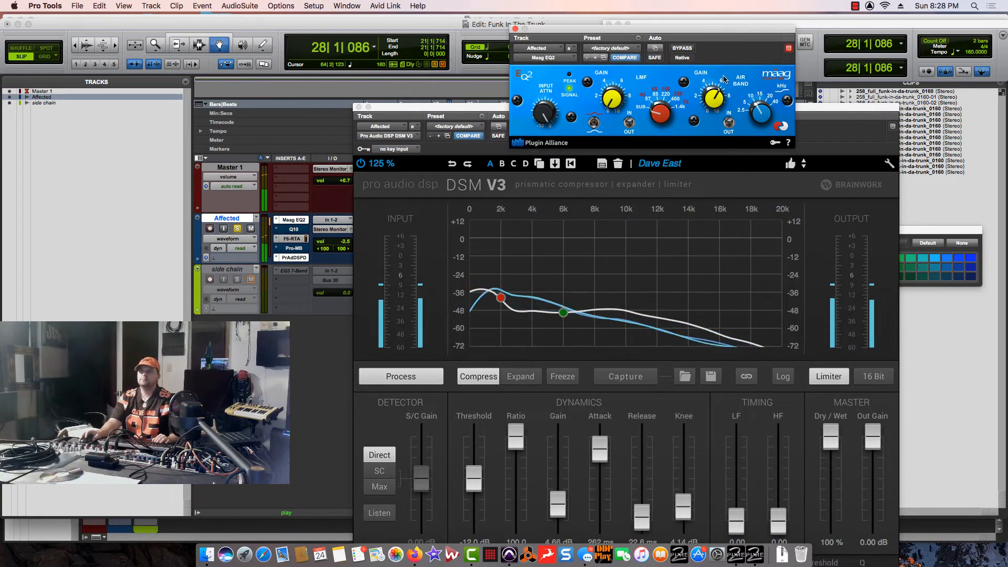
left_click(682, 48)
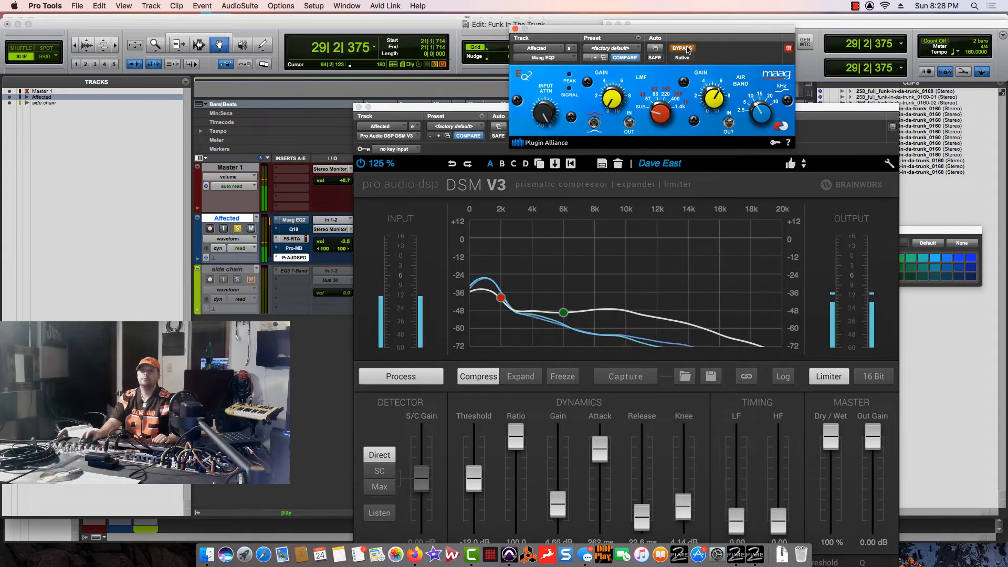
left_click(686, 48)
- Bypass both DSM V3 and Maag EQ2 to audition the mix without them, and stop playback
left_click(485, 111)
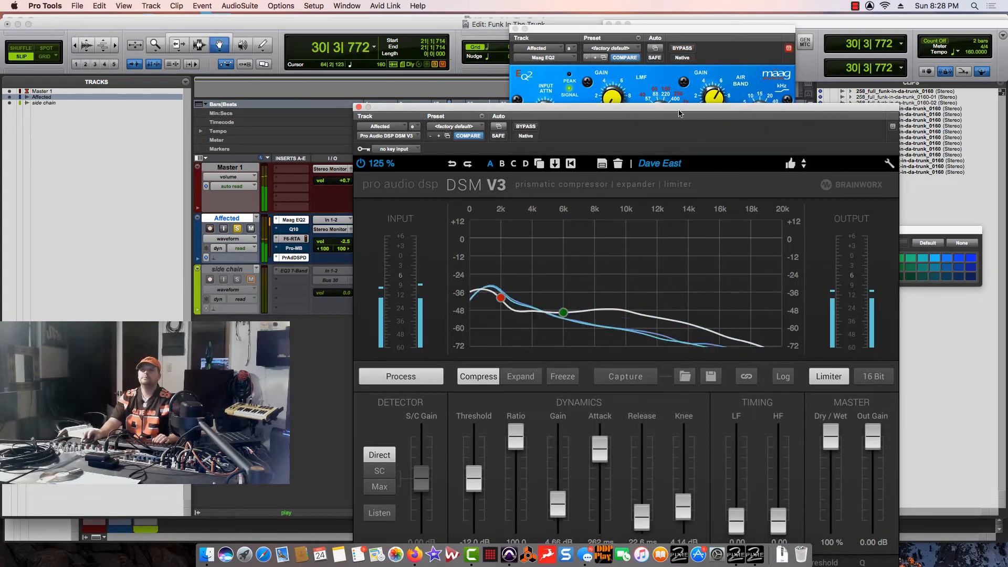
left_click(532, 129)
left_click(689, 49)
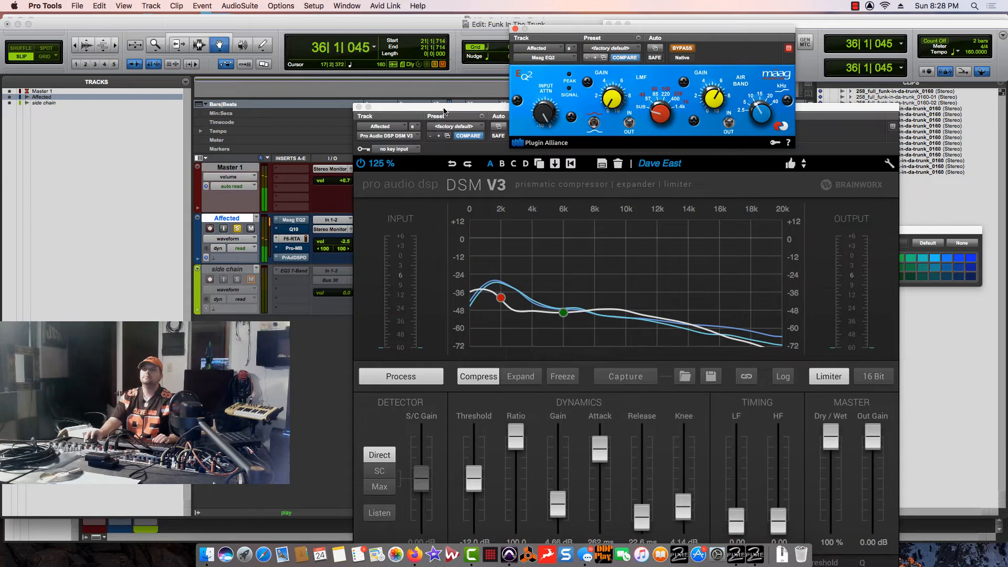
left_click_drag(443, 108, 302, 84)
key("space")
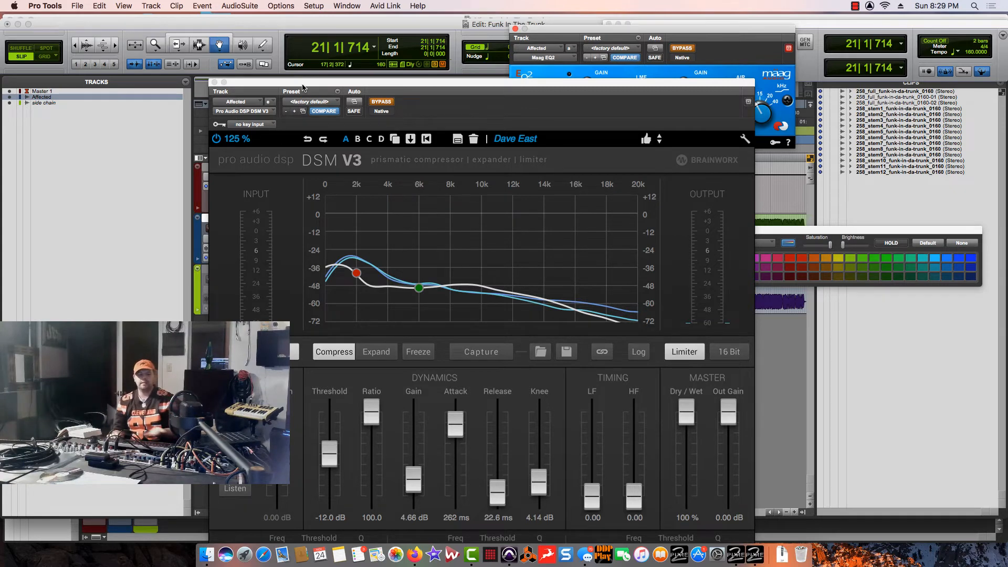
- Re-enable Maag EQ2 and DSM V3, restart playback and raise the DSM V3 gain to 16.7 dB
left_click(681, 48)
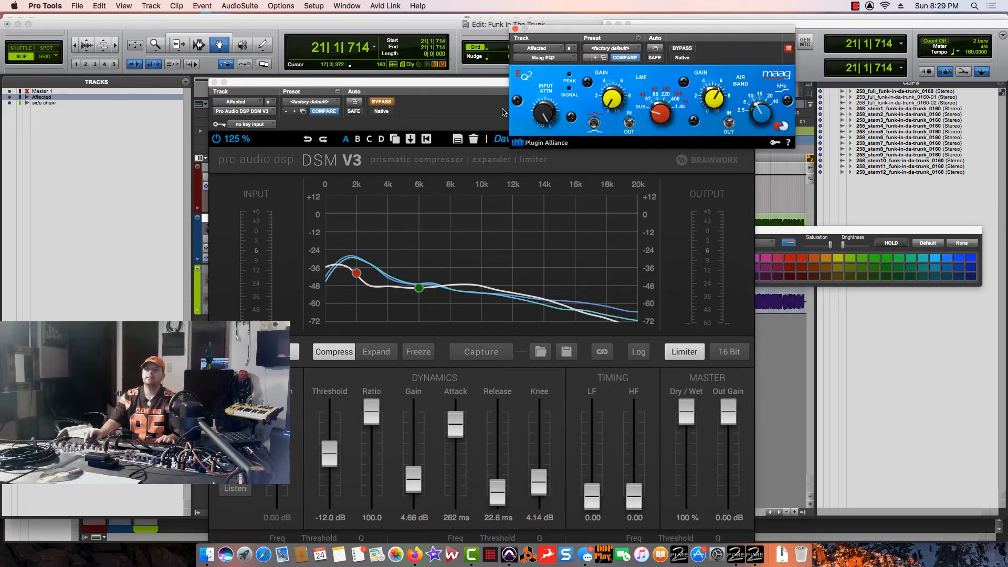
left_click(381, 103)
key("space")
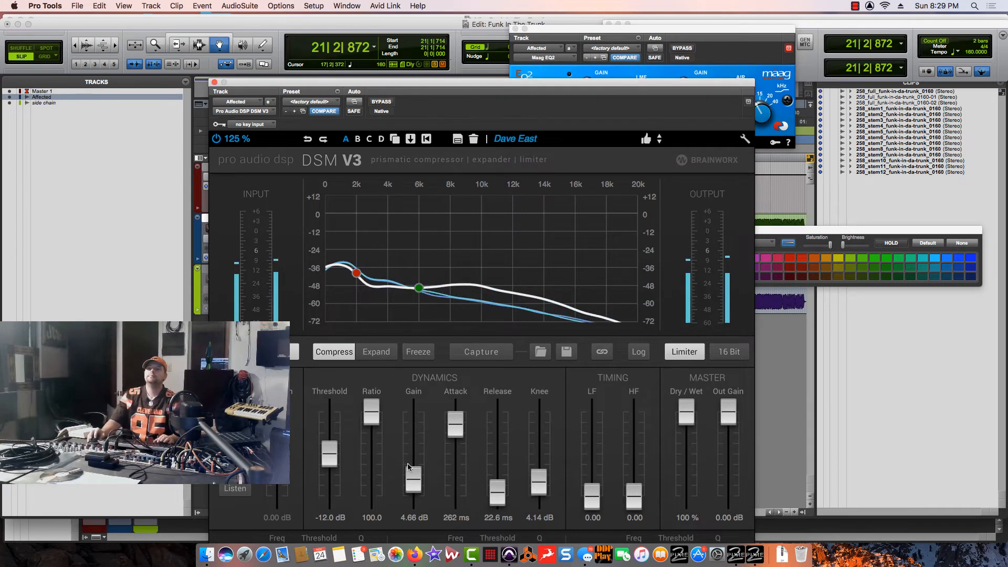
left_click_drag(414, 471, 418, 432)
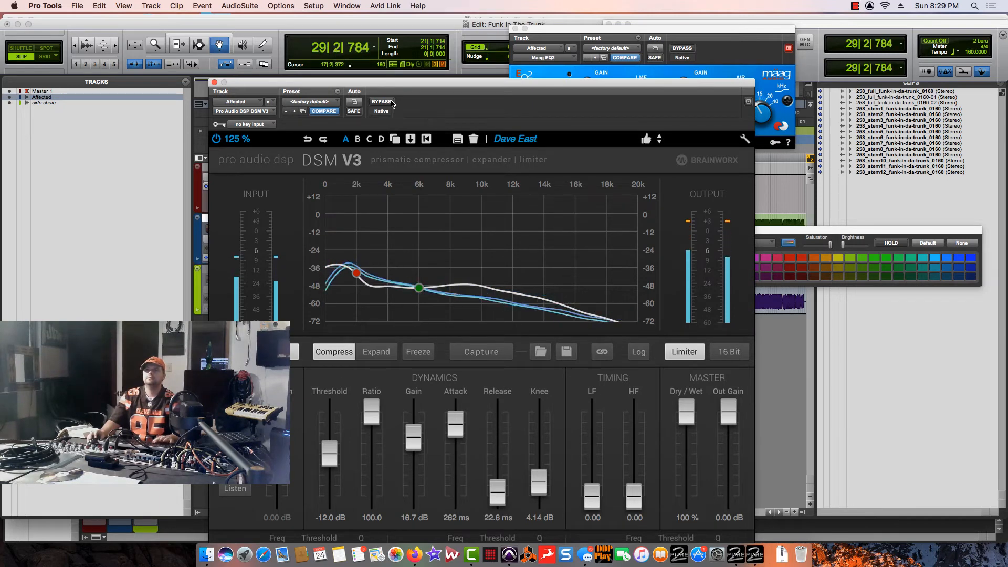
- Stop playback, bypass DSM V3 and Maag EQ2, and replace the Pro-MB insert on the Affected track with multichannel RCompressor (stereo)
key("space")
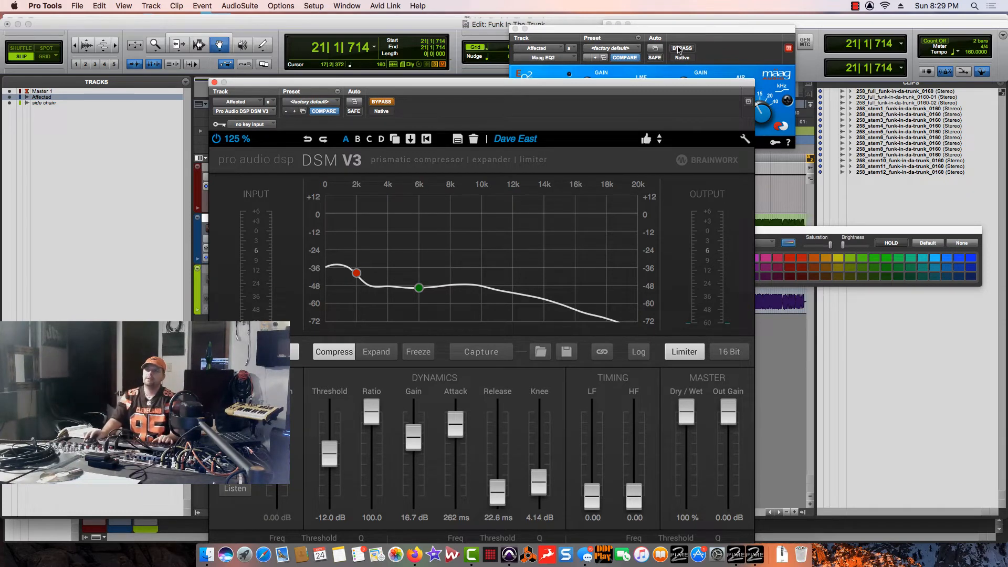
left_click(679, 48)
left_click_drag(347, 83, 684, 68)
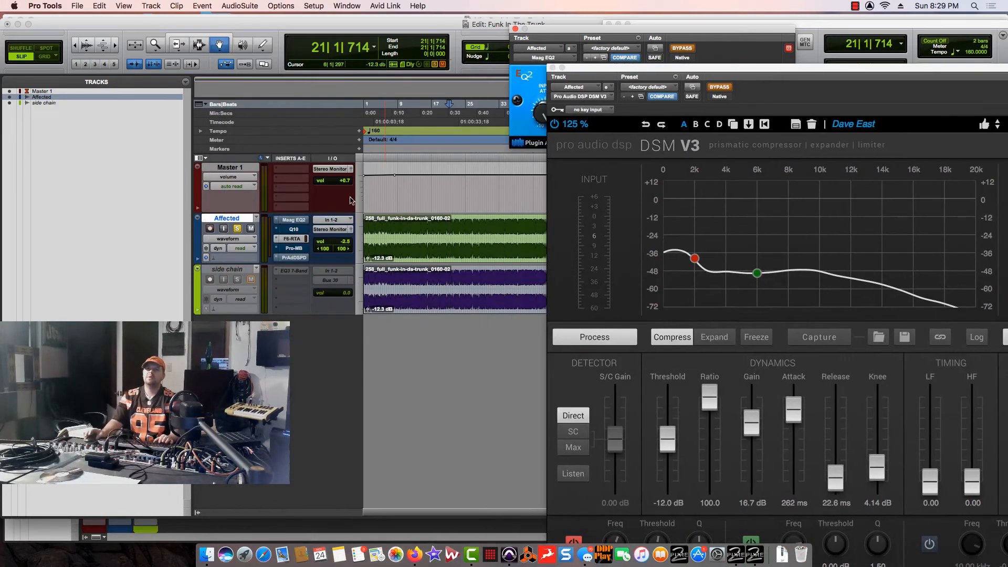
left_click(283, 248)
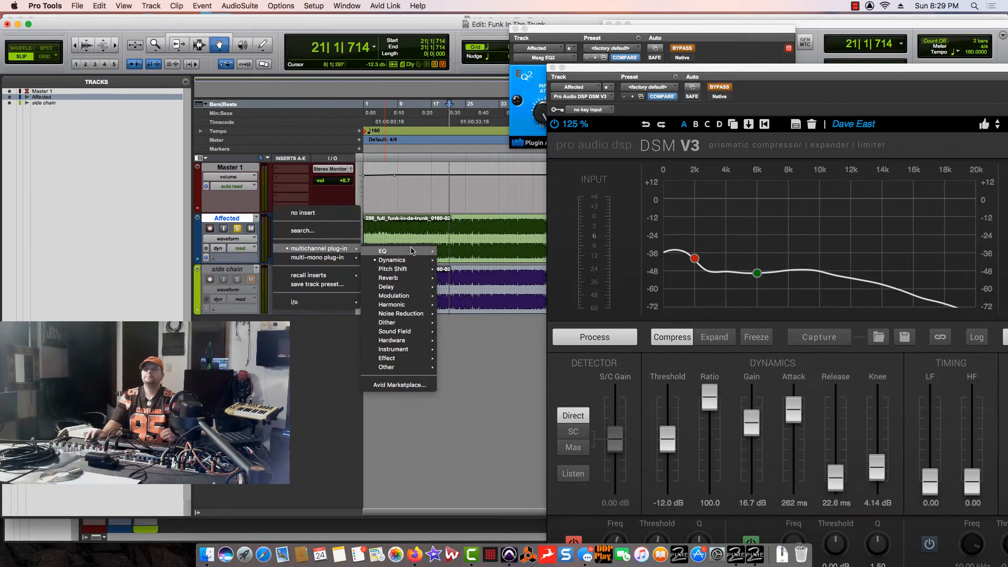
mouse_move(419, 264)
scroll(478, 496, "down", 2)
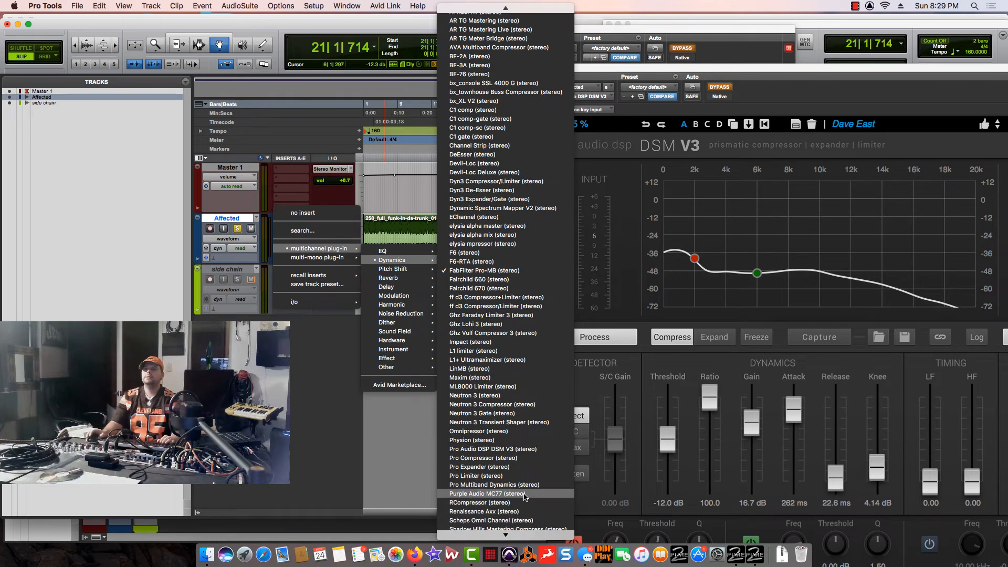
left_click(478, 502)
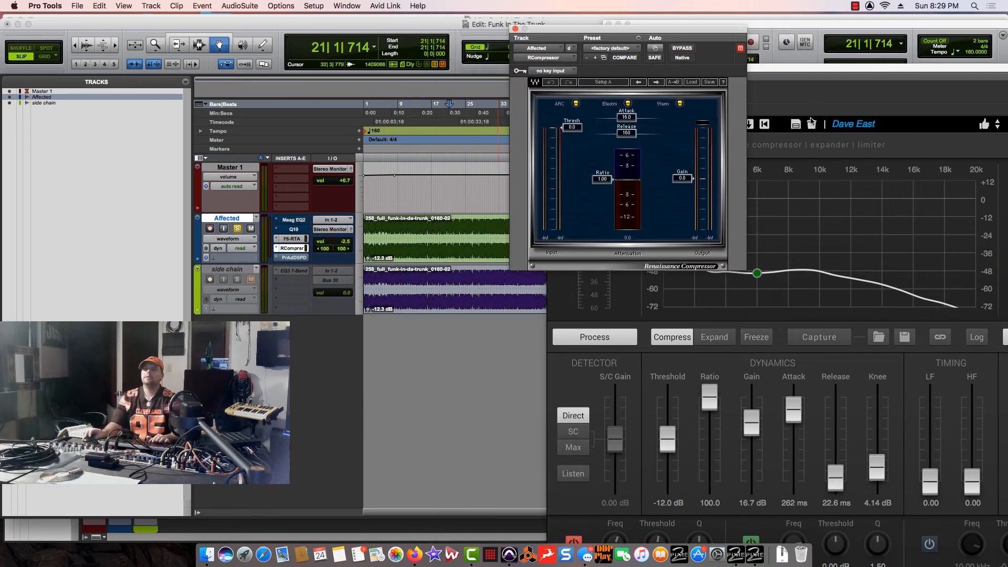
- Raise the RCompressor output gain to about 11.6 dB during playback, stop and bypass the compressor
key("space")
mouse_move(693, 178)
left_mouse_down()
mouse_move(693, 158)
mouse_move(685, 163)
left_mouse_up()
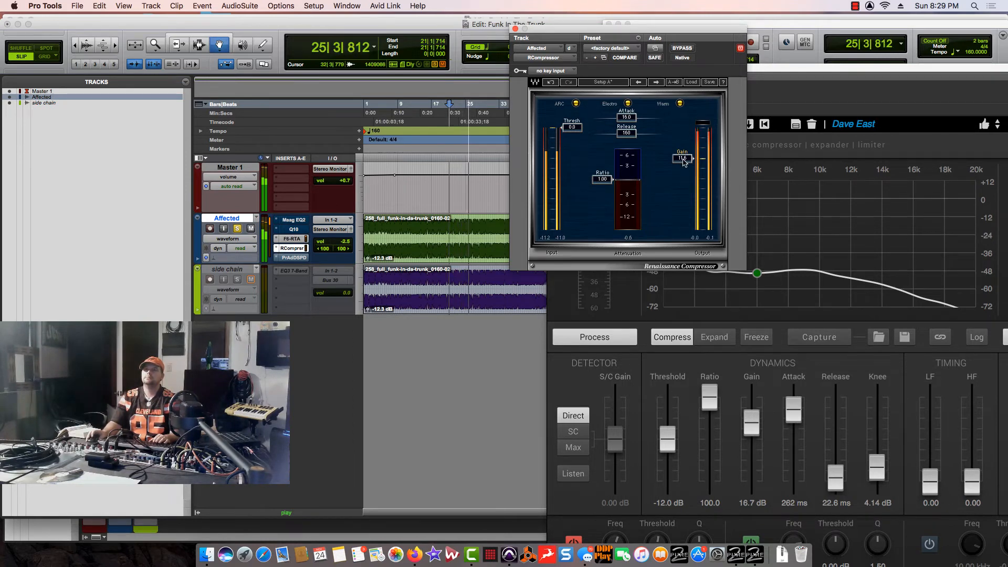
key("space")
left_click(682, 48)
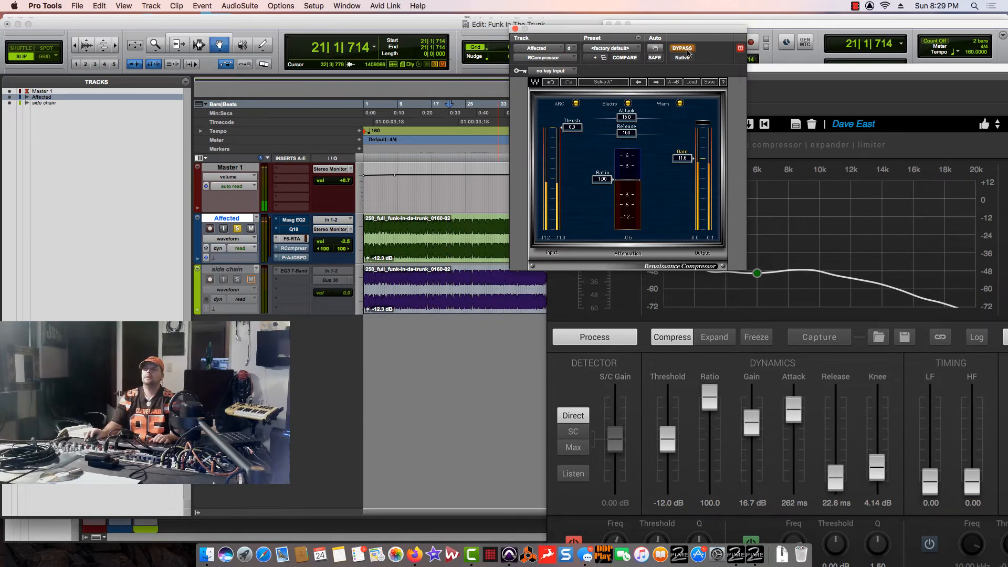
- Re-enable DSM V3 and, during playback, set its threshold to -12.2 dB and its attack to 217 ms
left_click_drag(773, 61, 527, 23)
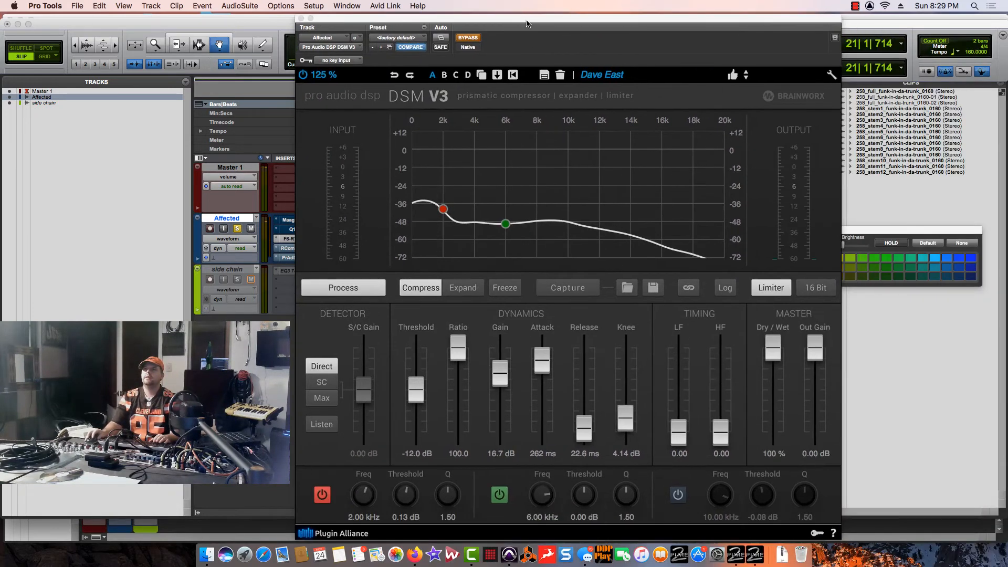
left_click(472, 42)
key("space")
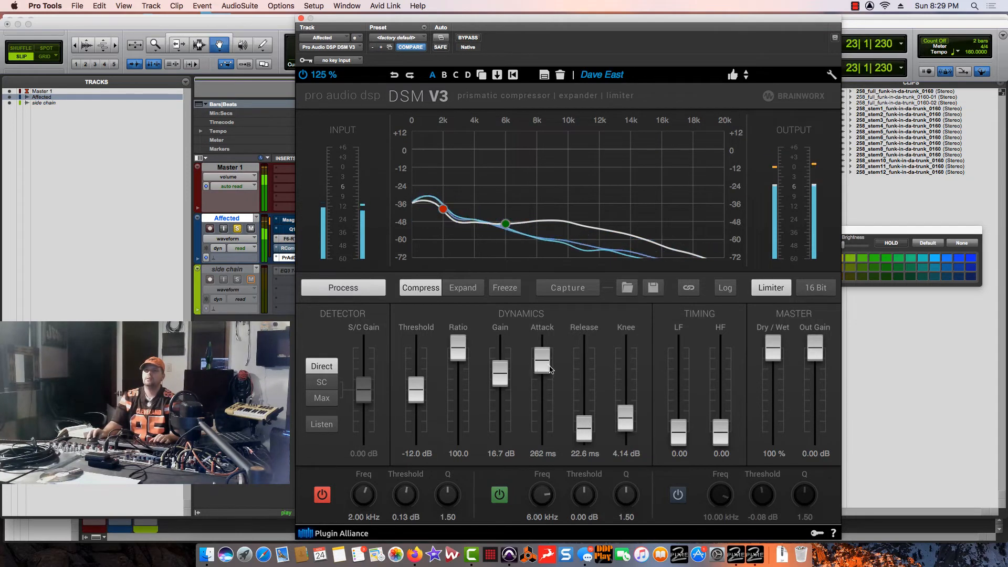
mouse_move(550, 369)
left_mouse_down()
mouse_move(551, 400)
mouse_move(550, 368)
left_mouse_up()
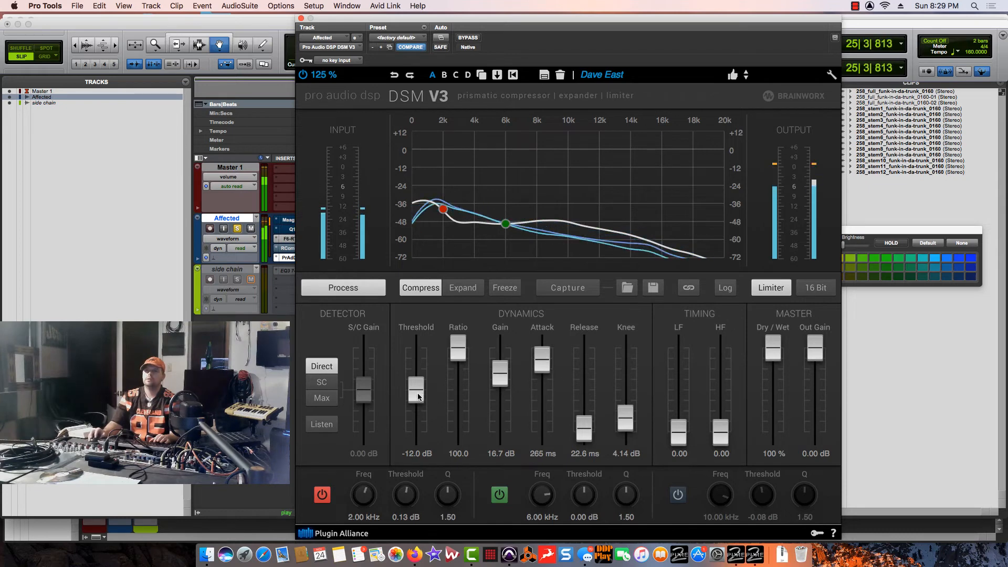
left_click_drag(418, 396, 418, 398)
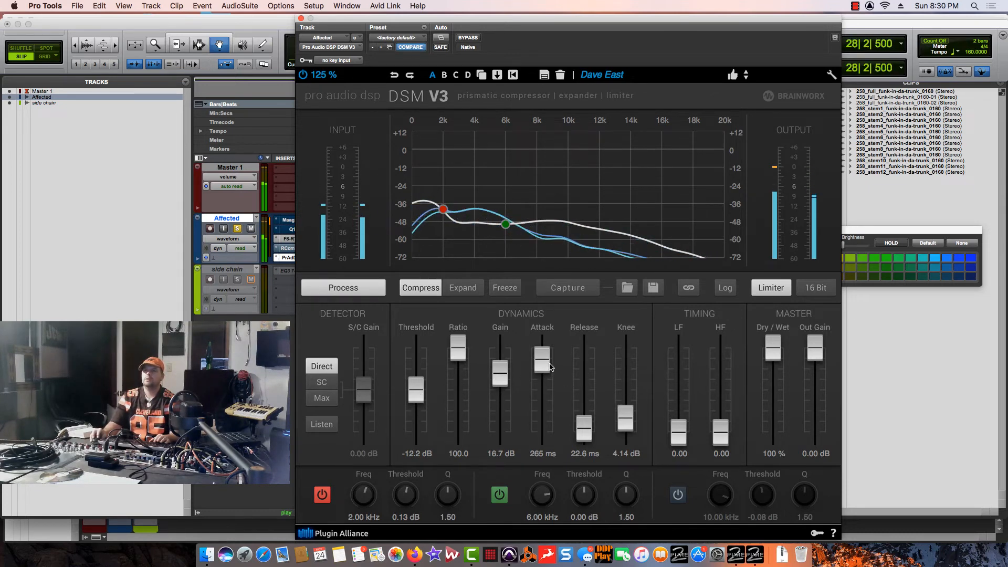
mouse_move(550, 366)
left_mouse_down()
mouse_move(551, 413)
mouse_move(553, 369)
left_mouse_up()
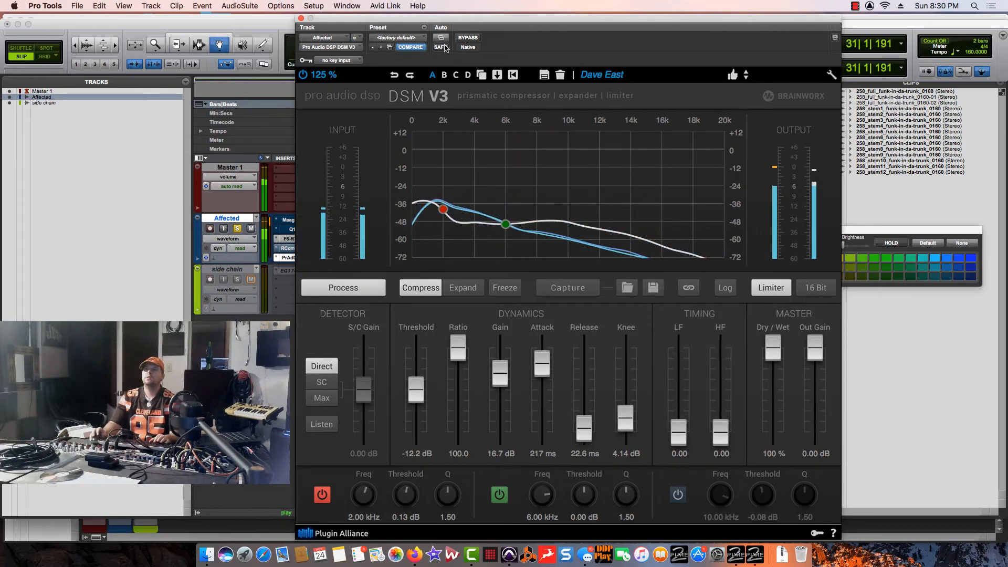
- Place RCompressor beside DSM V3 and compare the two during playback by alternating their bypass states, ending with DSM V3 active
left_click_drag(445, 18, 708, 17)
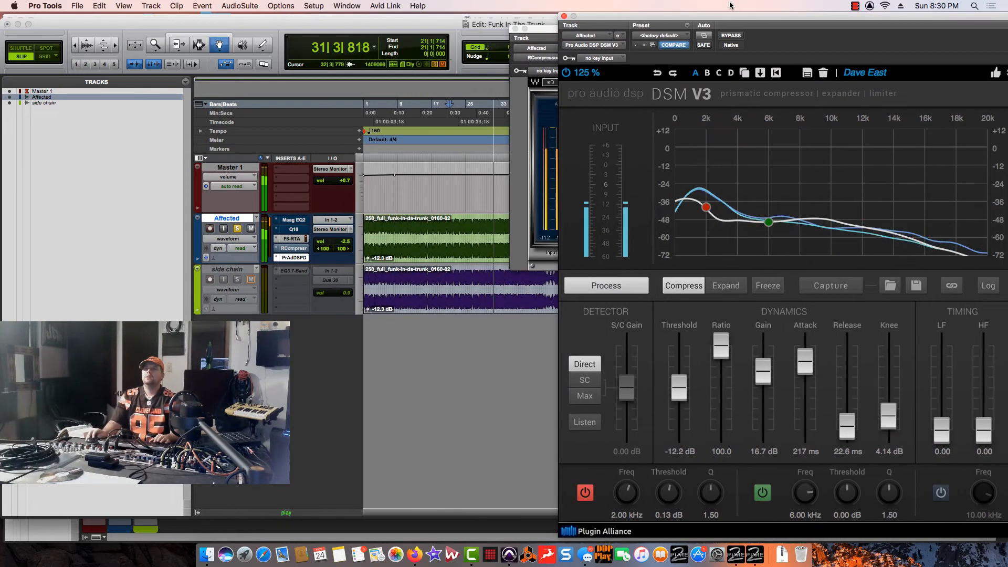
left_click_drag(543, 35, 394, 23)
left_click(527, 36)
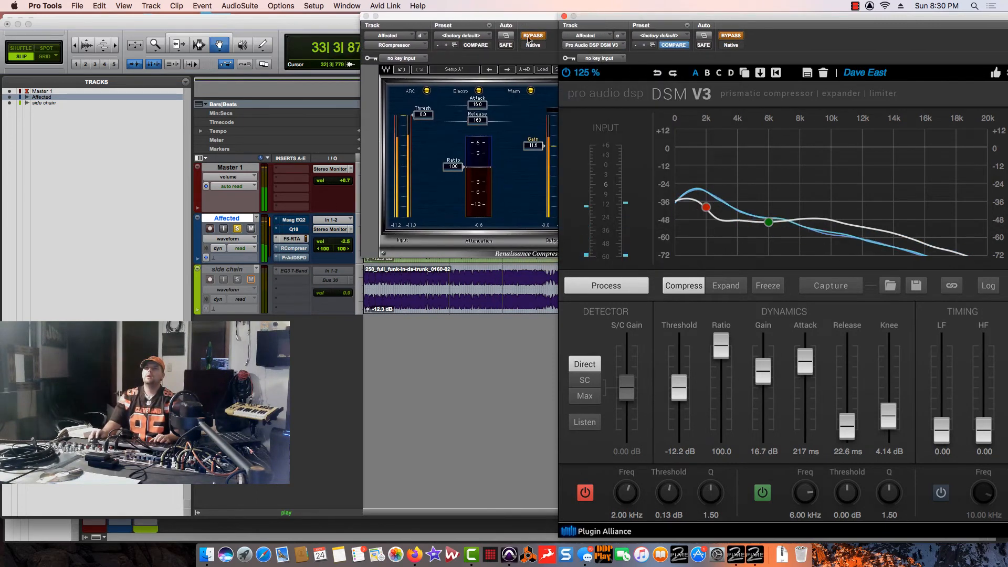
left_click(529, 37)
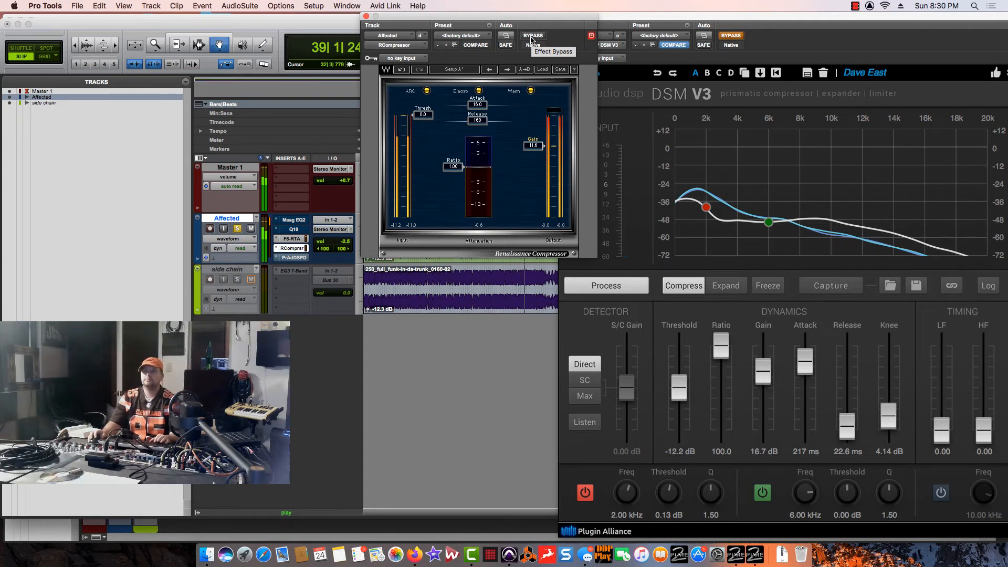
left_click(531, 37)
left_click(691, 288)
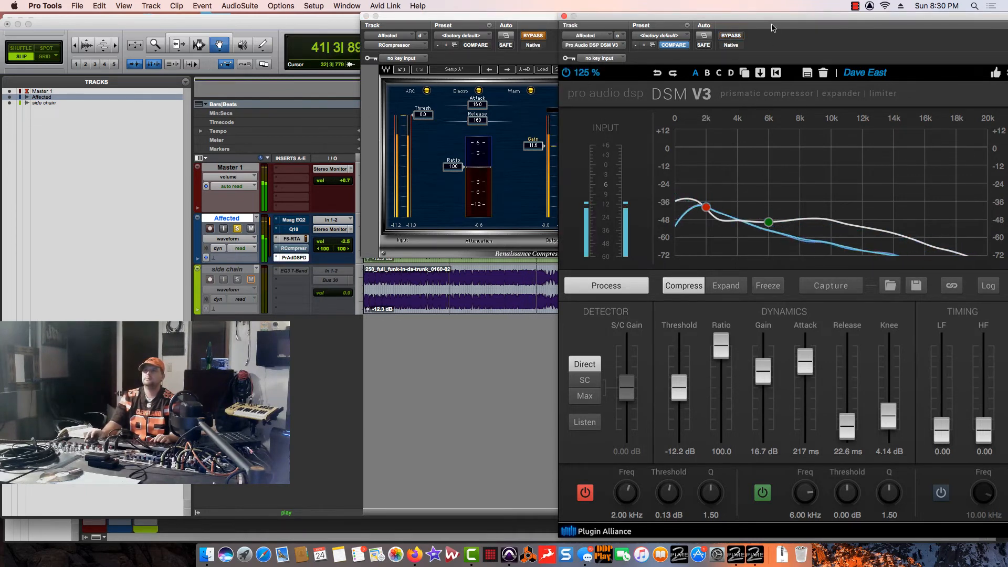
- Set the DSM V3 threshold to -18.9 dB, gain to 17.5 dB and attack to 444 ms while the mix plays
left_click_drag(775, 21, 482, 42)
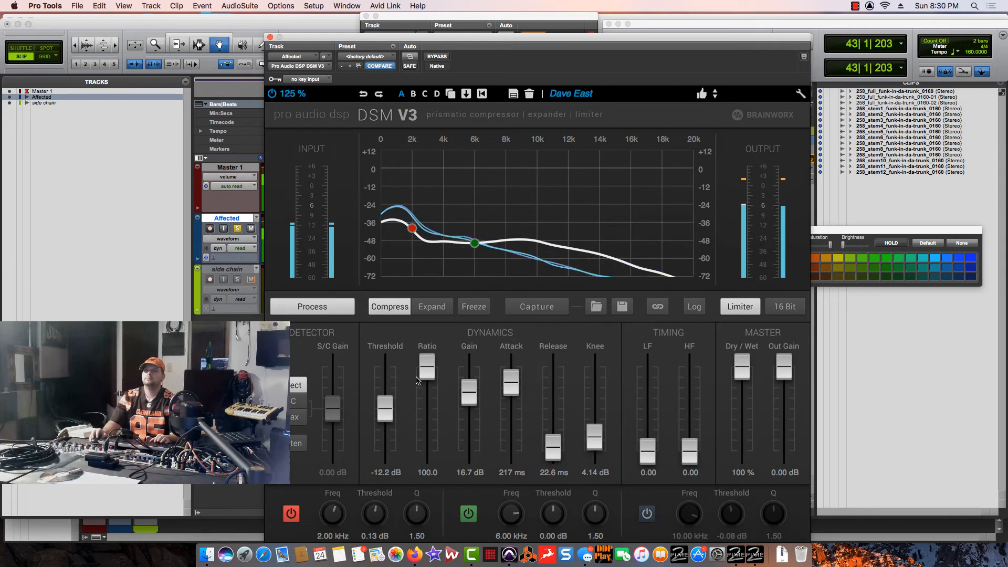
left_click_drag(387, 410, 388, 418)
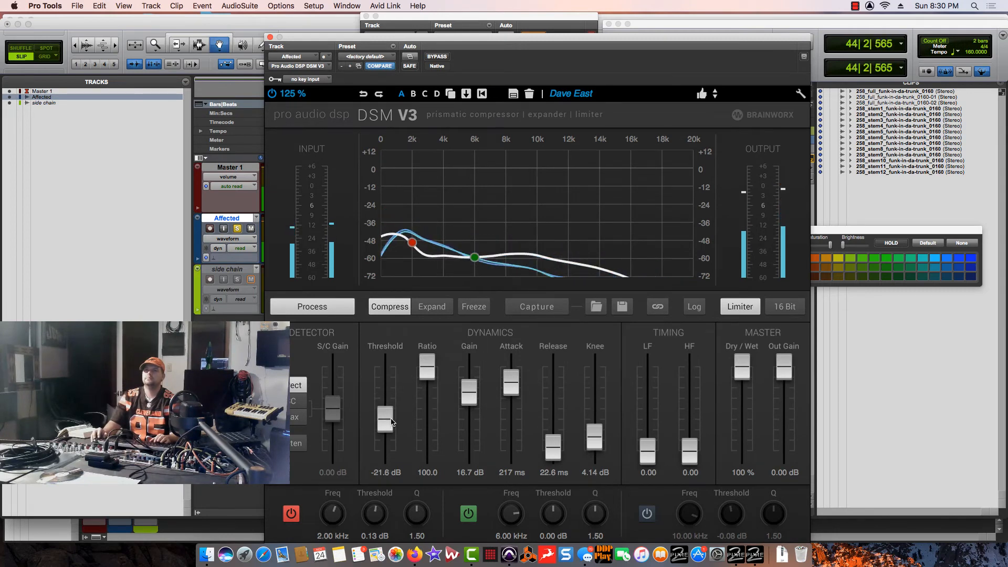
left_click_drag(468, 391, 512, 373)
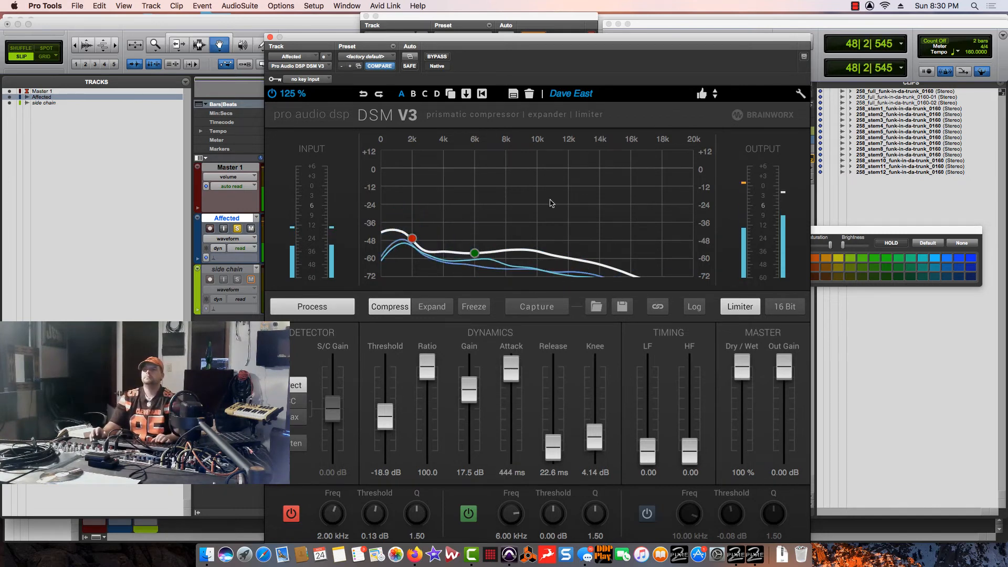
left_click_drag(487, 38, 455, 17)
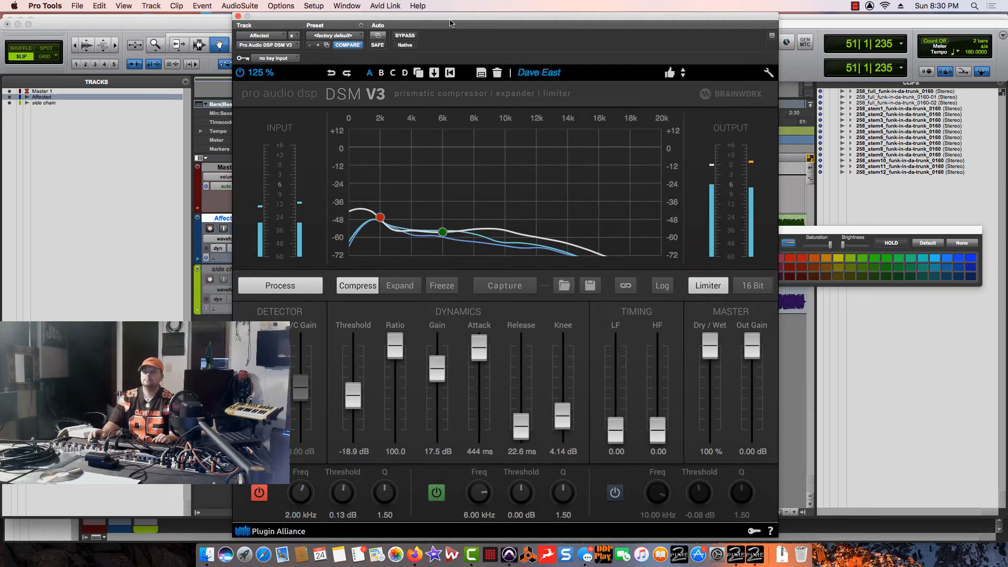
- Stop the mix, then compare RCompressor against DSM V3 in playback by swapping their bypass states, ending with RCompressor bypassed and DSM V3 active
key("space")
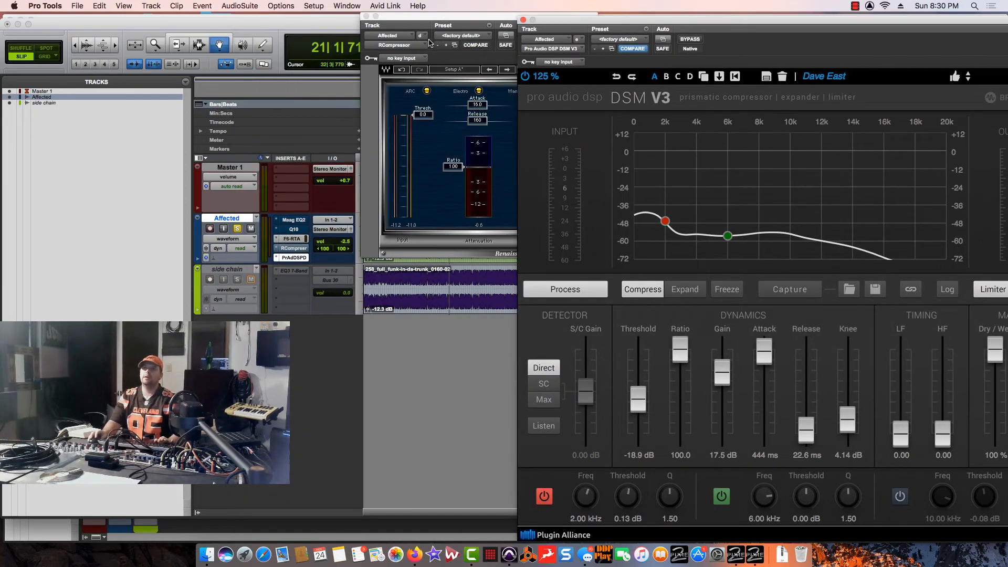
left_click(440, 17)
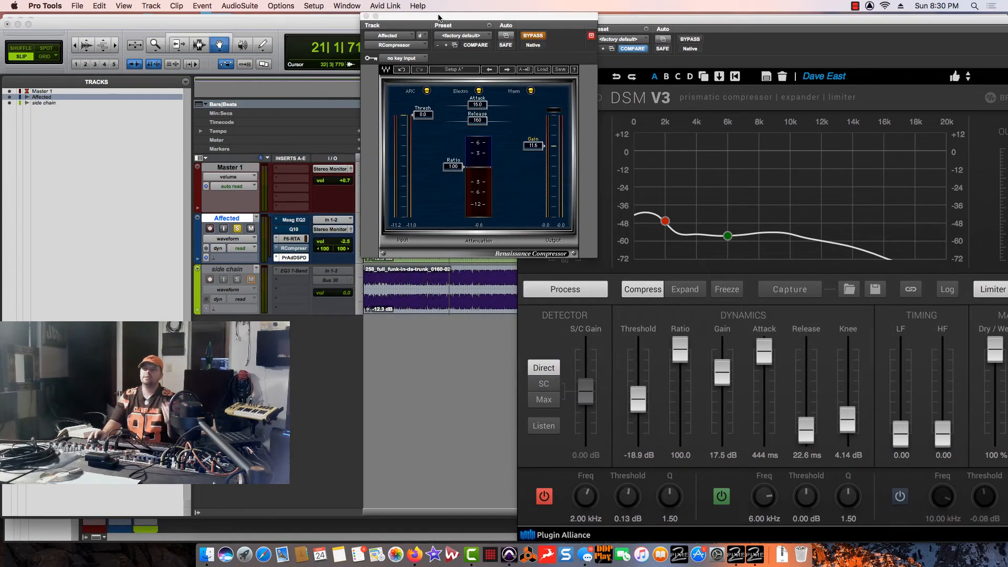
left_click(692, 41)
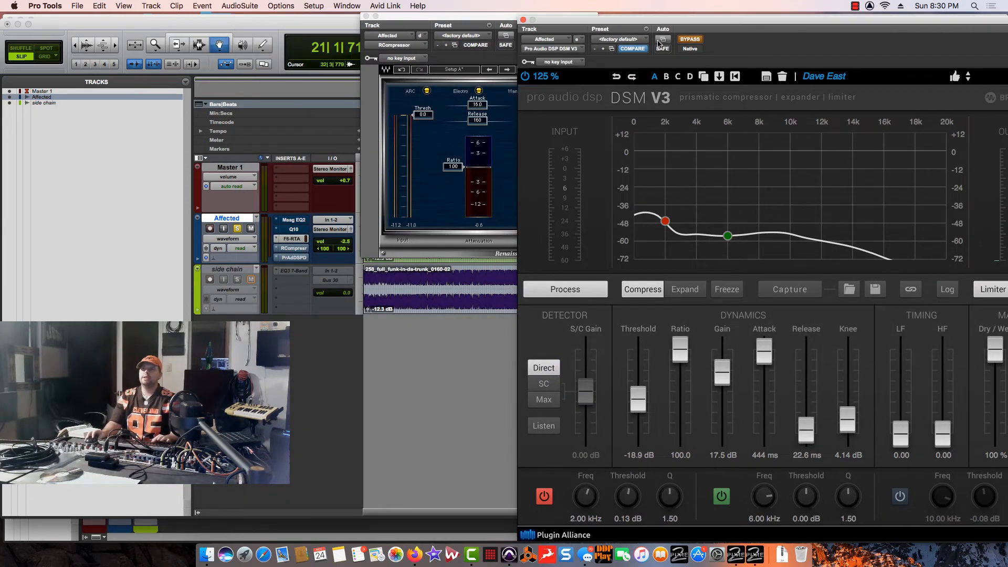
key("space")
left_click(504, 17)
left_click(539, 37)
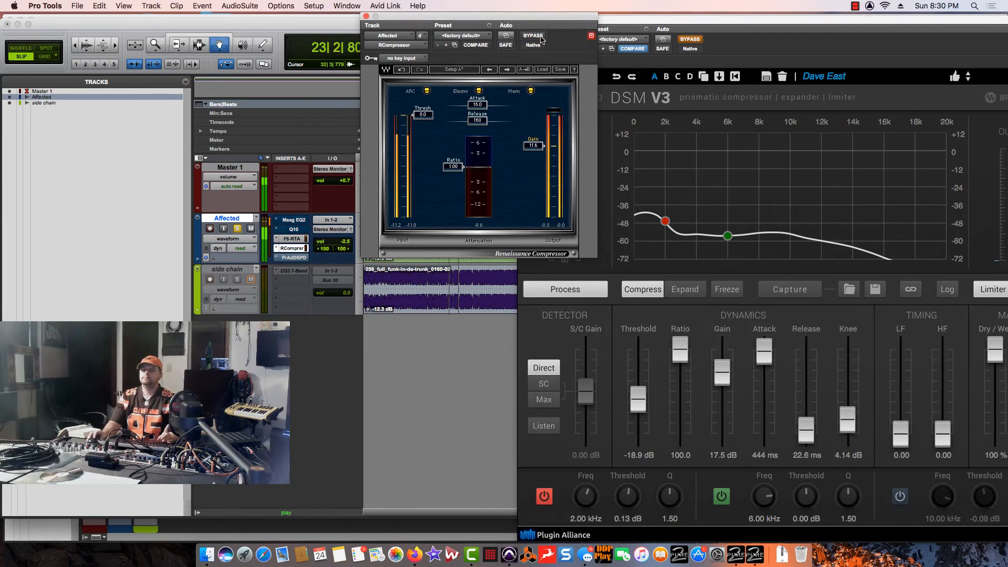
left_click(540, 37)
left_click(621, 37)
left_click(691, 39)
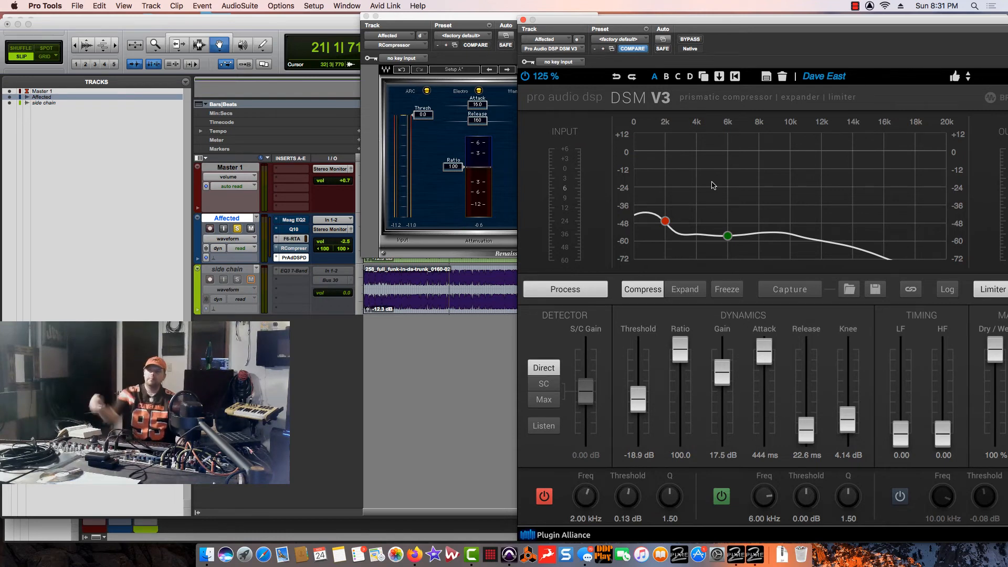
- Bring DSM V3 to the front, move its window so all controls are visible, and turn off its limiter
left_click(456, 215)
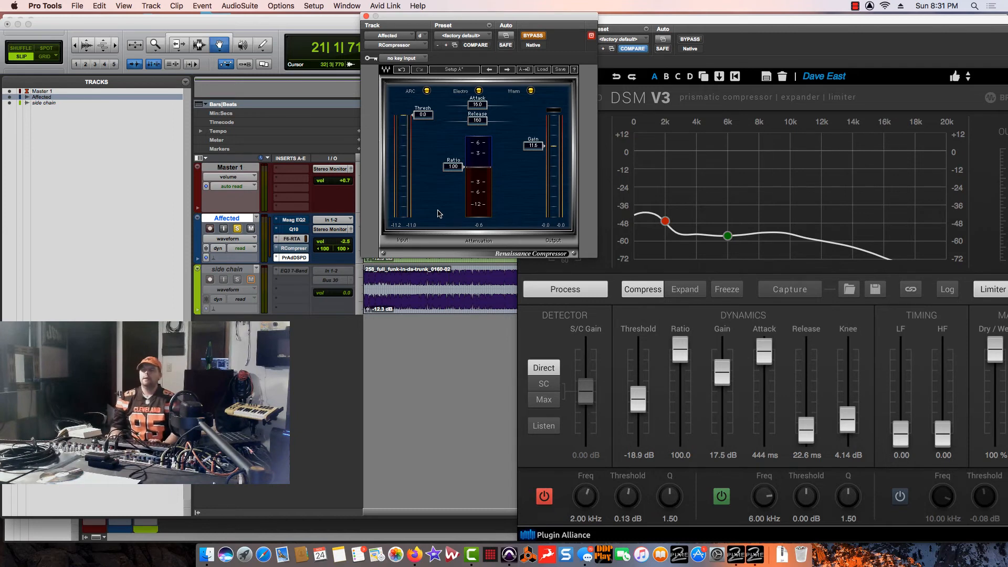
left_click(732, 19)
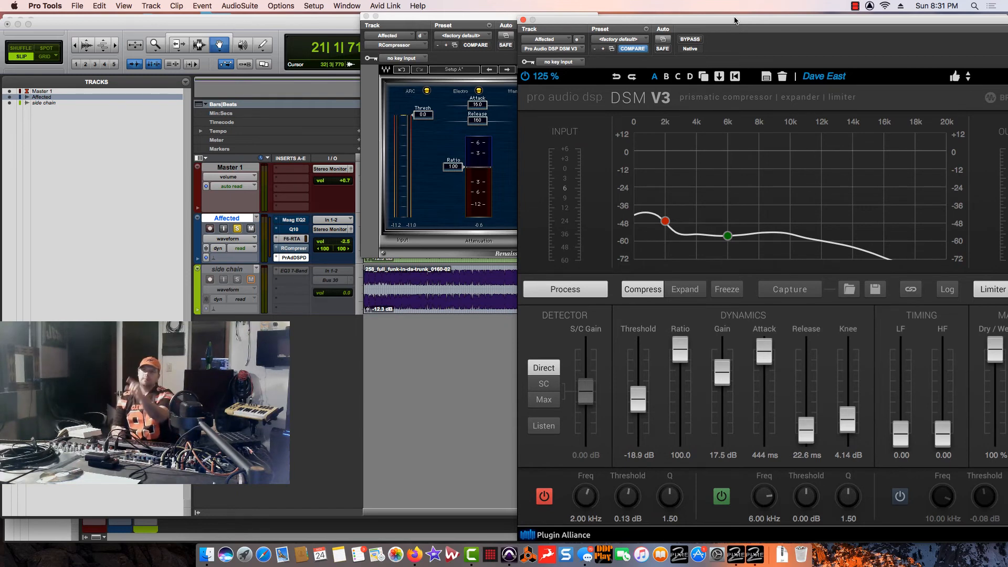
left_click_drag(690, 26, 462, 17)
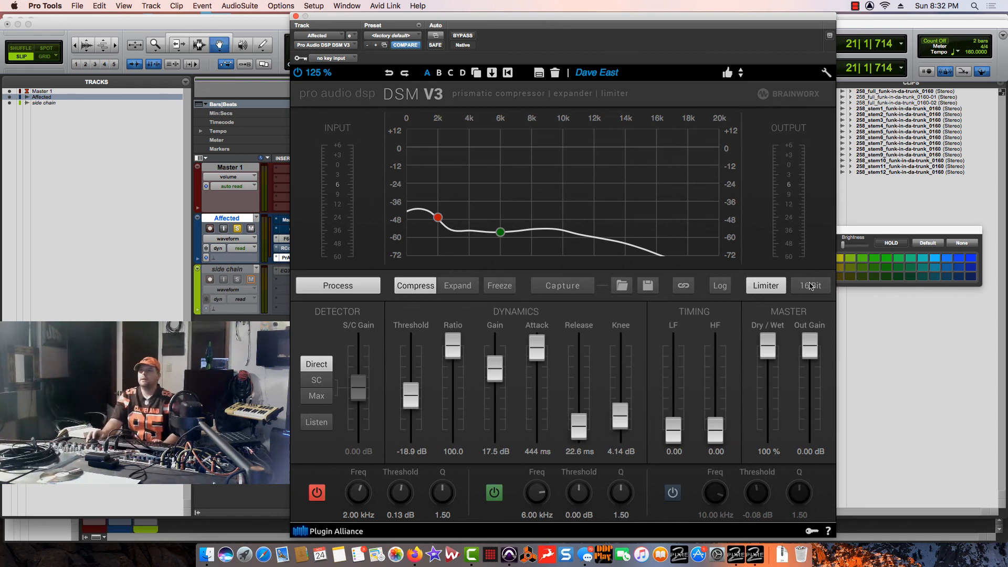
left_click(765, 286)
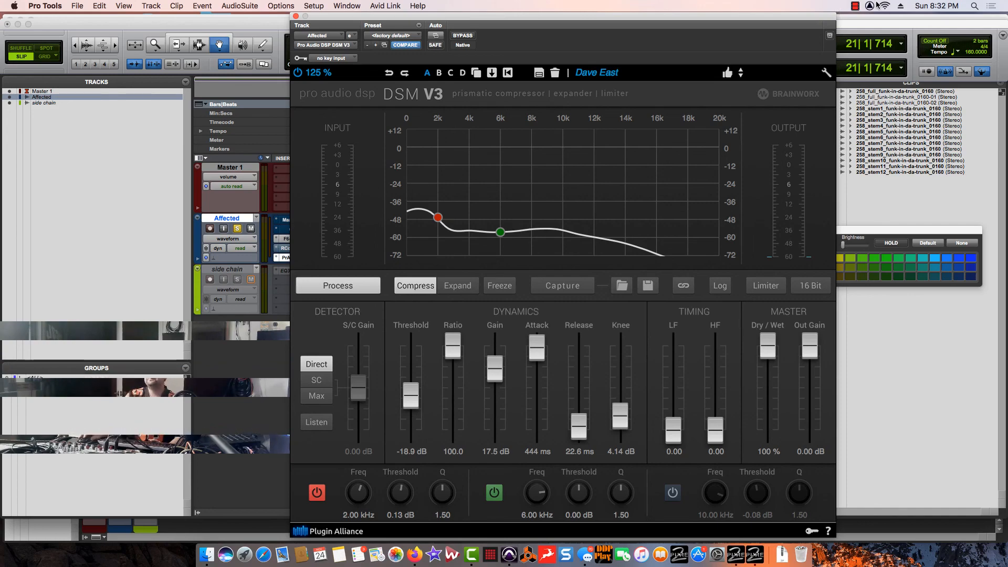
left_click(855, 5)
left_click(863, 28)
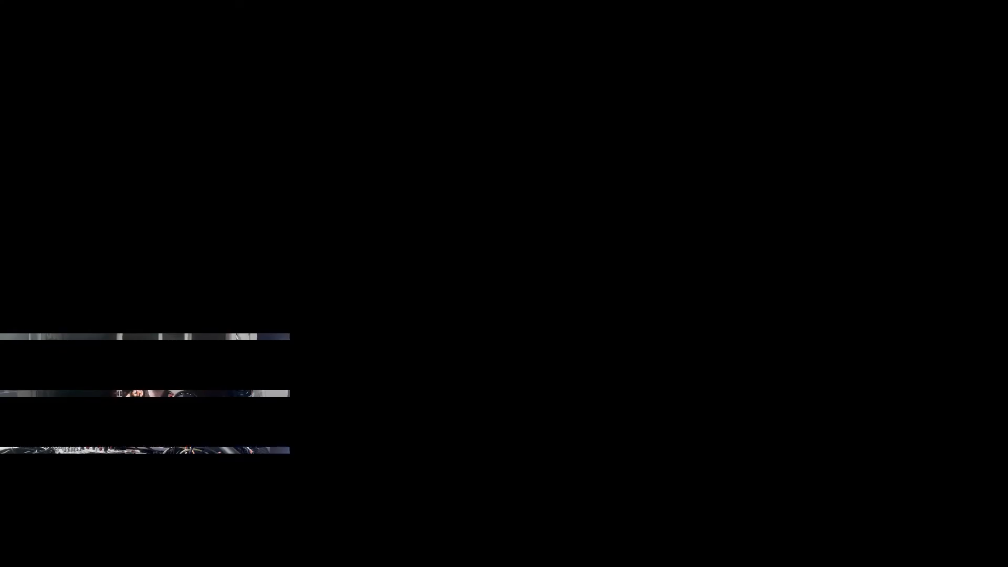